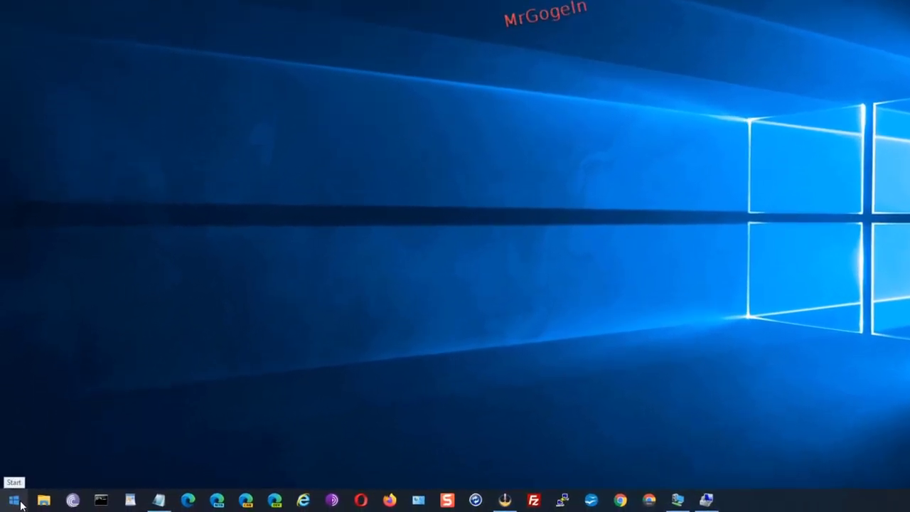
Open Computerverwaltung on the host, move its window to the middle of the screen and widen the navigation tree
right_click(20, 504)
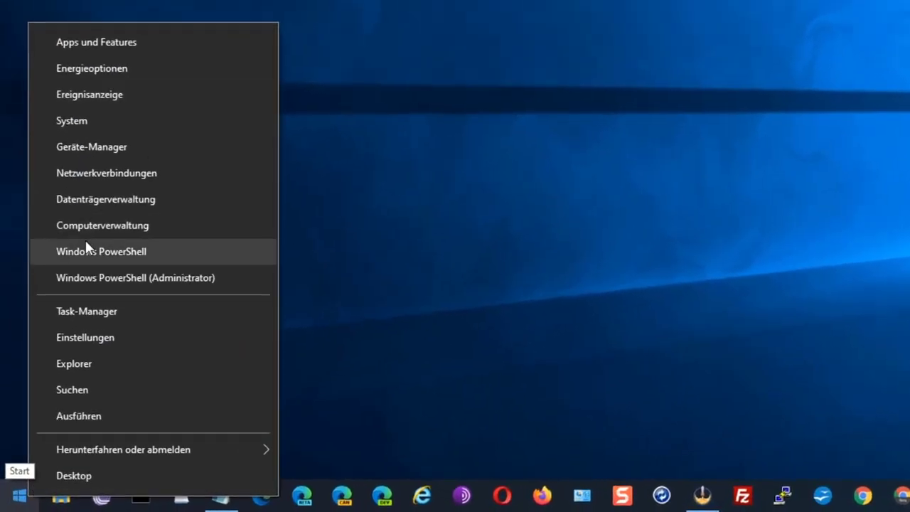
left_click(175, 227)
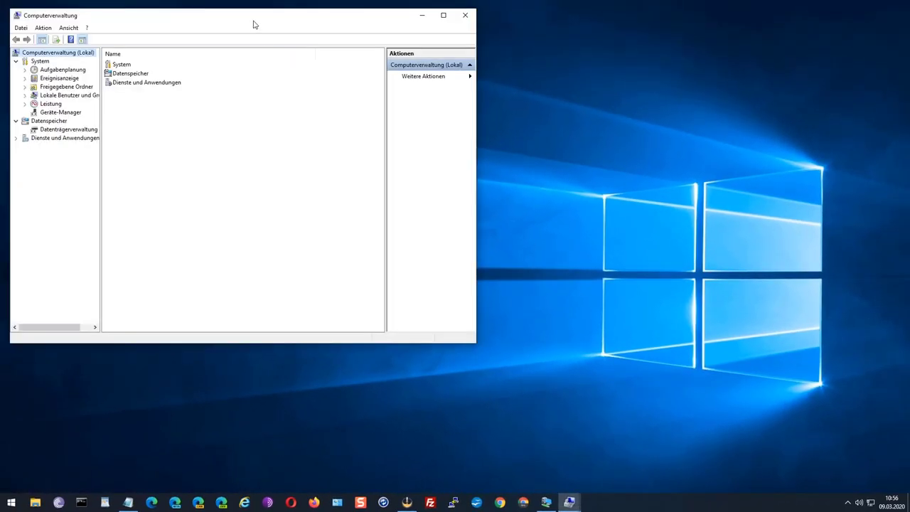
left_click_drag(254, 25, 552, 148)
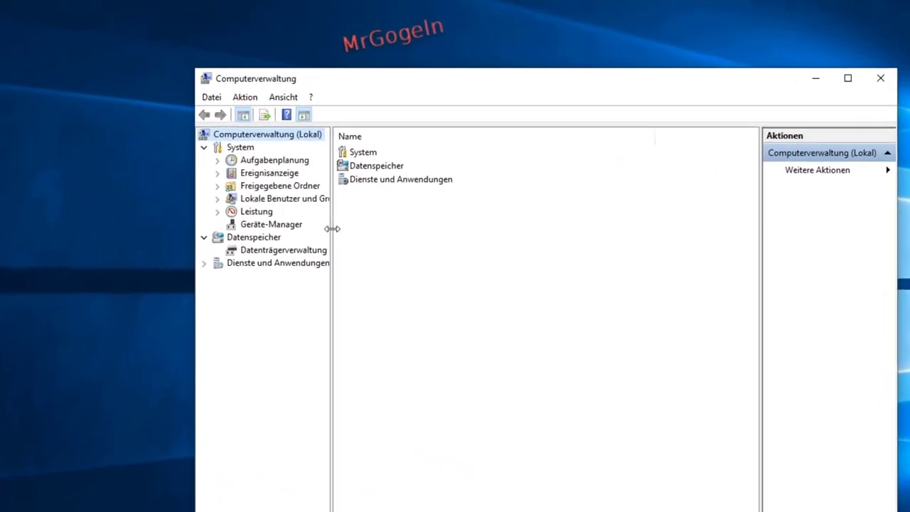
left_click_drag(325, 261, 387, 261)
Examine the Benutzer and Gruppen folders under Lokale Benutzer und Gruppen, including the Benutzer folder's available commands
left_click(326, 227)
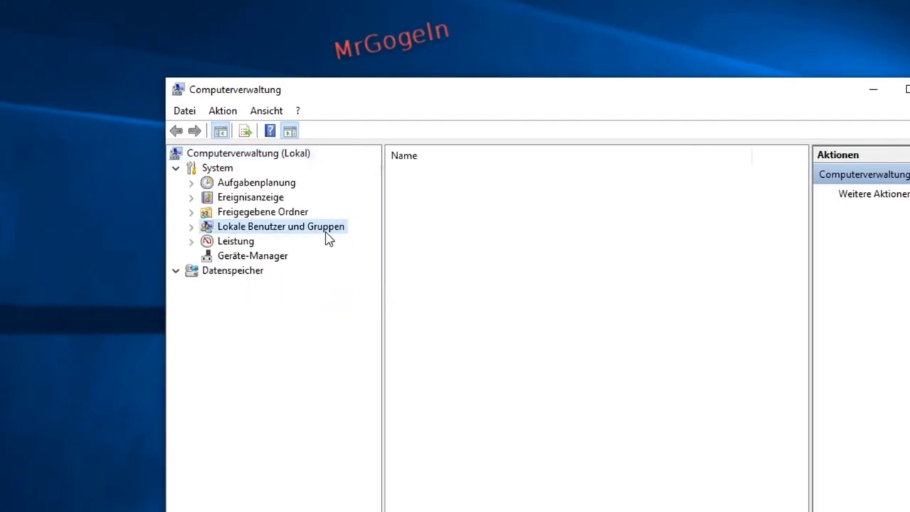
left_click(191, 229)
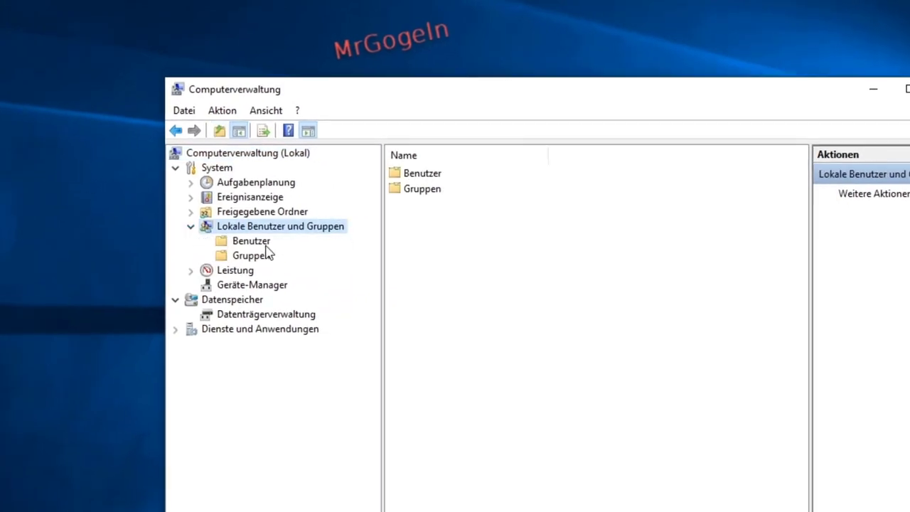
left_click(257, 243)
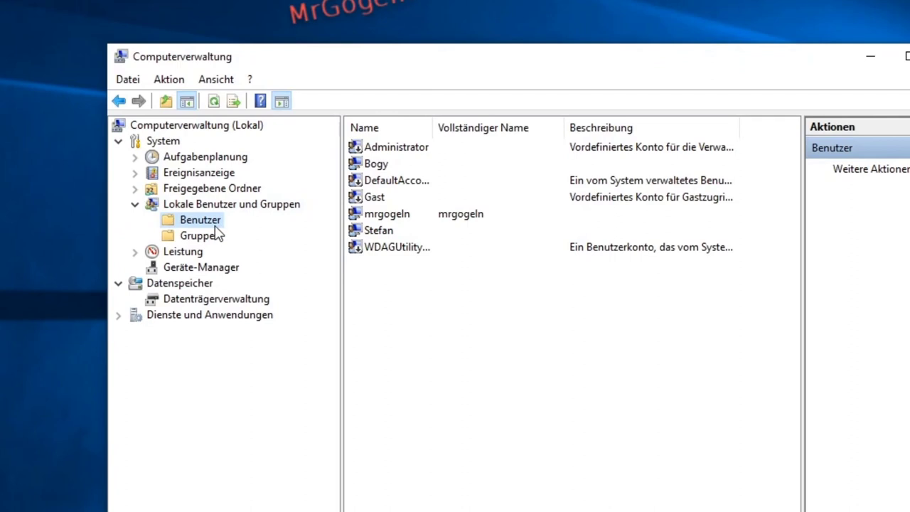
right_click(215, 218)
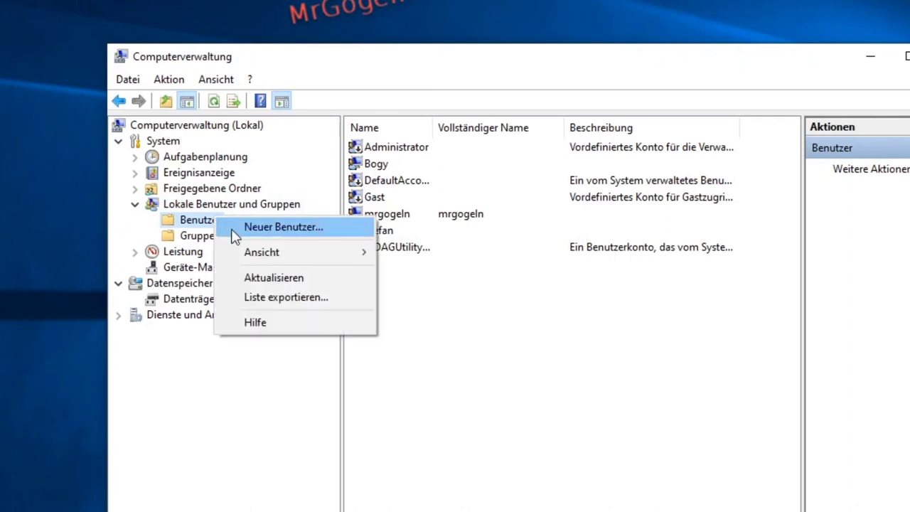
left_click(189, 222)
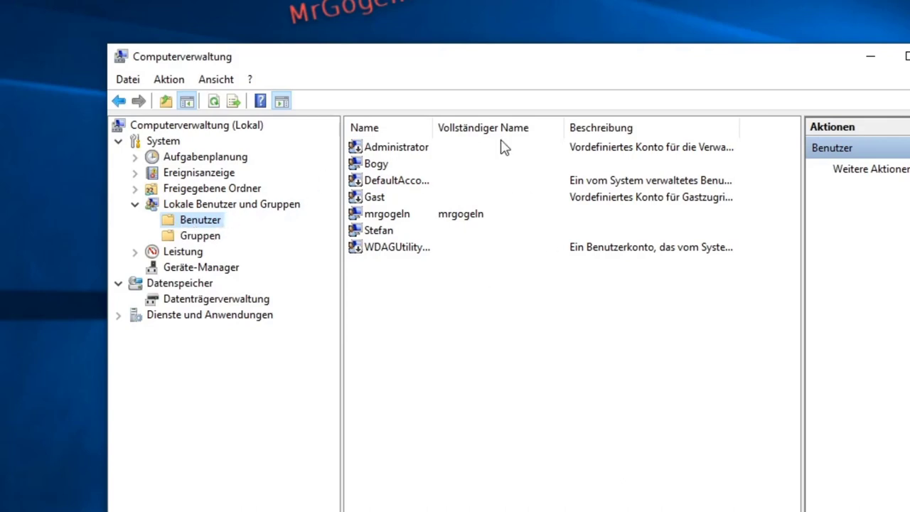
left_click(206, 240)
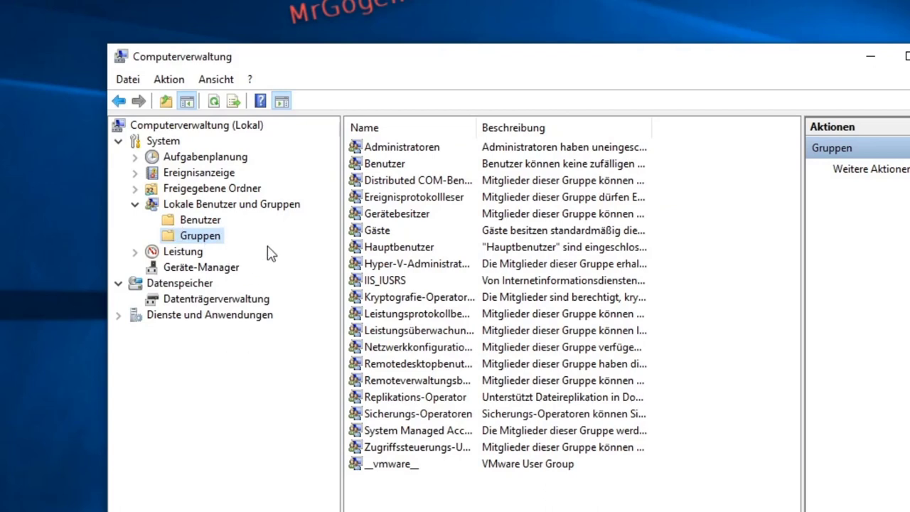
left_click(199, 206)
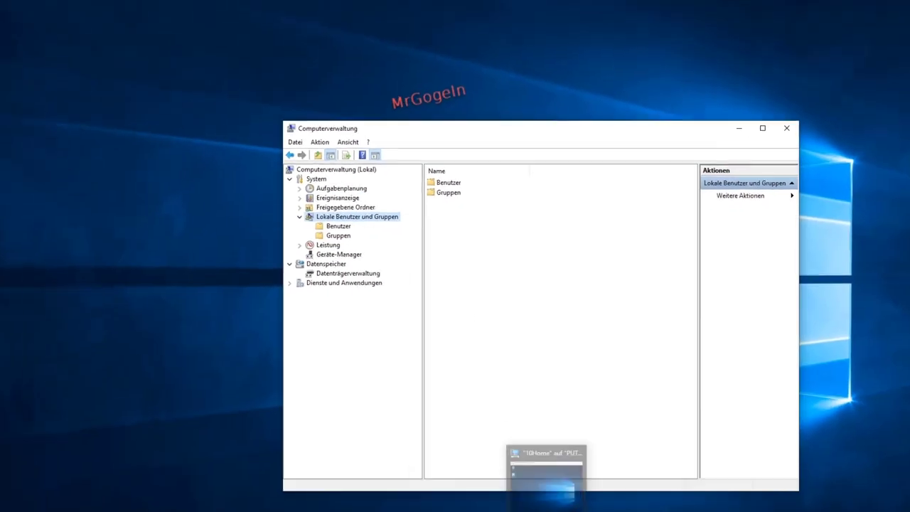
Open Computer Management inside the "10Home" virtual machine and inspect its Freigegebene Ordner and Leistung nodes
left_click(547, 466)
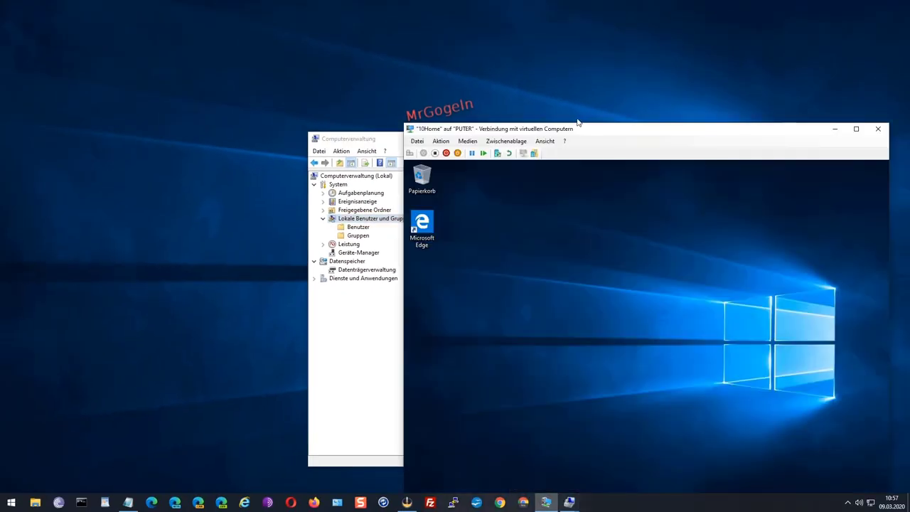
left_click_drag(584, 131, 571, 42)
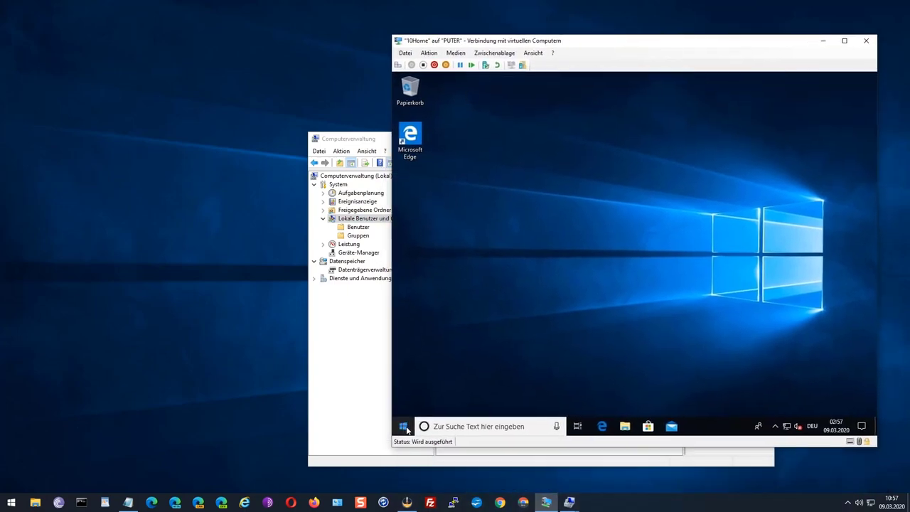
right_click(403, 429)
left_click(438, 273)
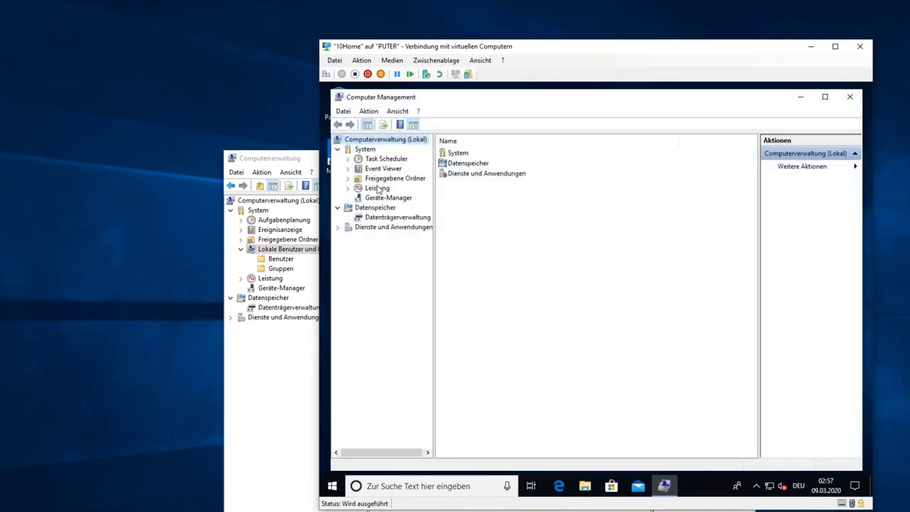
left_click(378, 179)
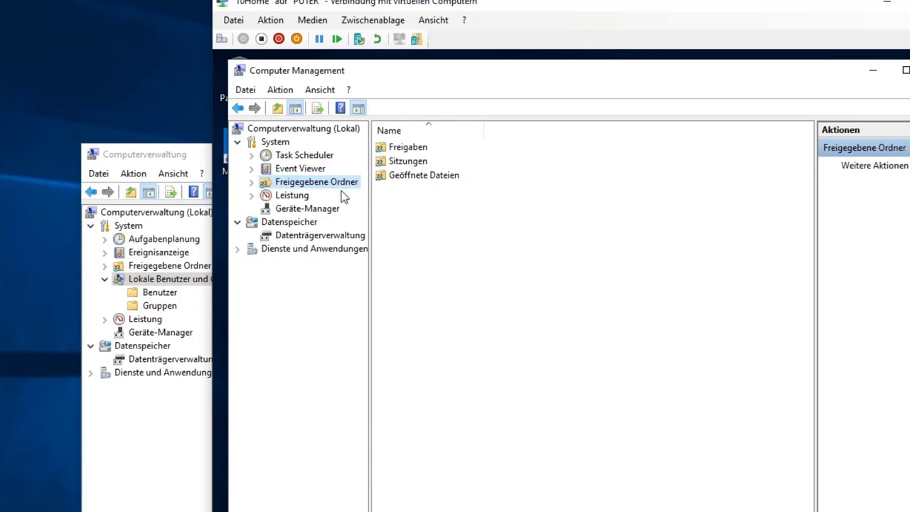
left_click(296, 199)
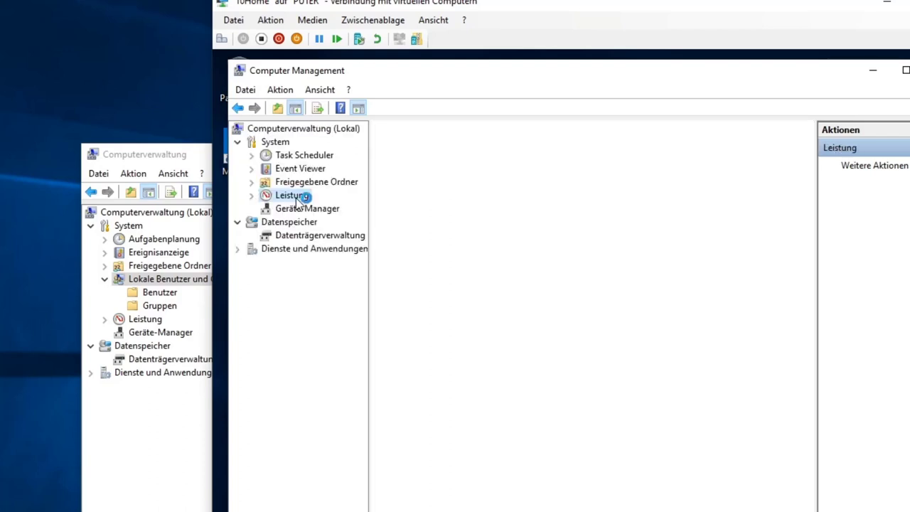
Collapse Lokale Benutzer und Gruppen in the host's Computerverwaltung and place that window beside the virtual machine's console
left_click(175, 161)
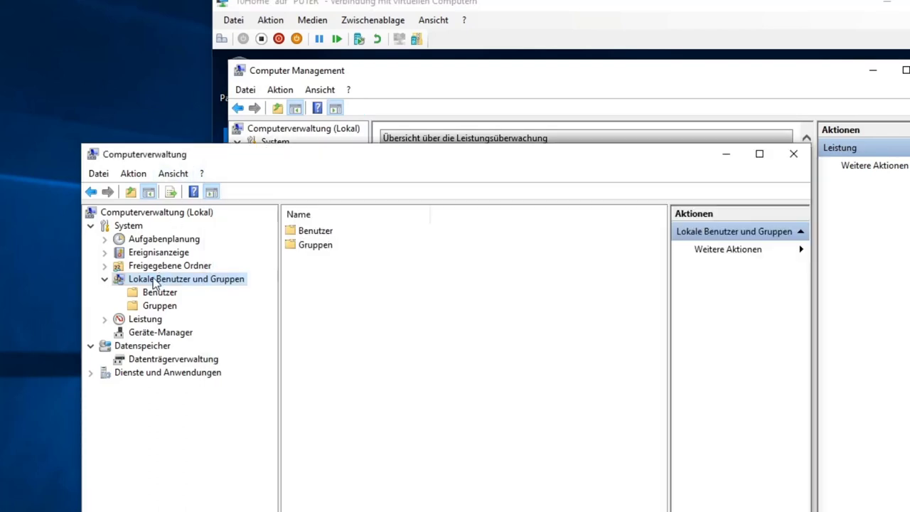
left_click(103, 281)
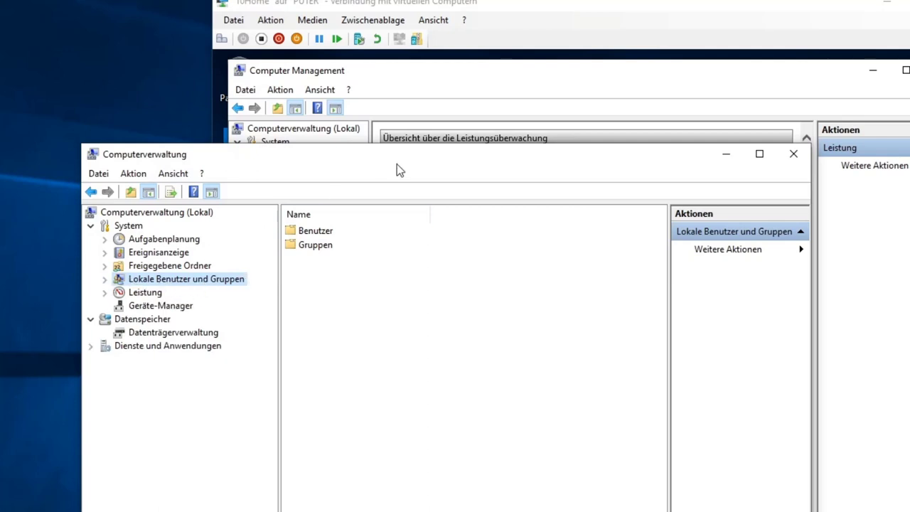
left_click_drag(395, 159, 352, 276)
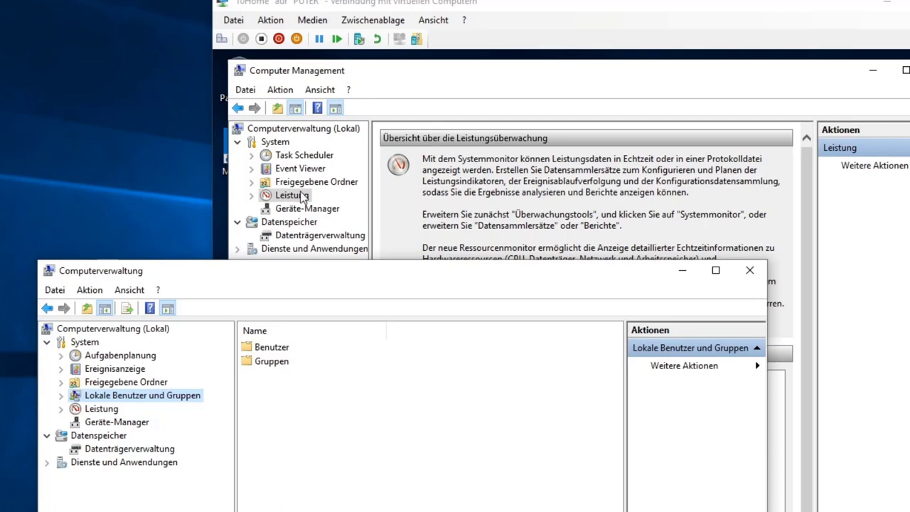
left_click_drag(514, 280, 237, 259)
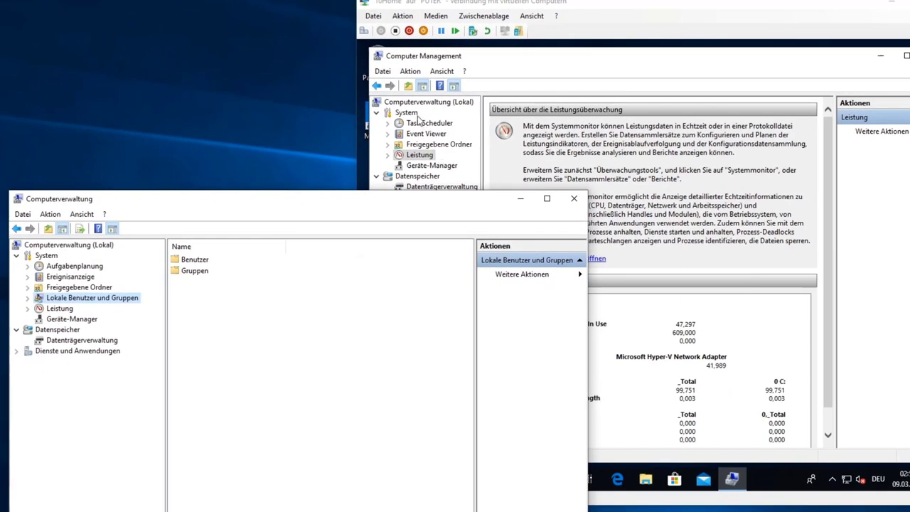
Compare the entries under System in the virtual machine with Lokale Benutzer und Gruppen in the host's console
left_click(415, 114)
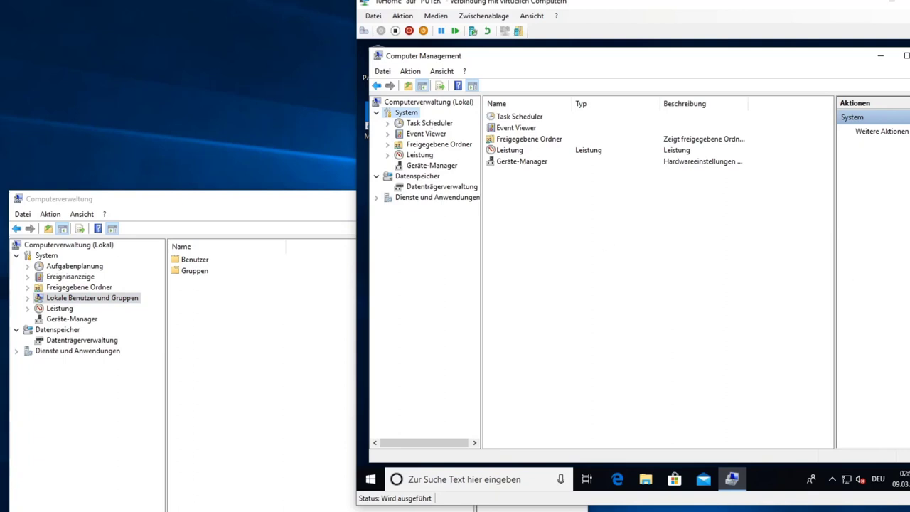
left_click(66, 300)
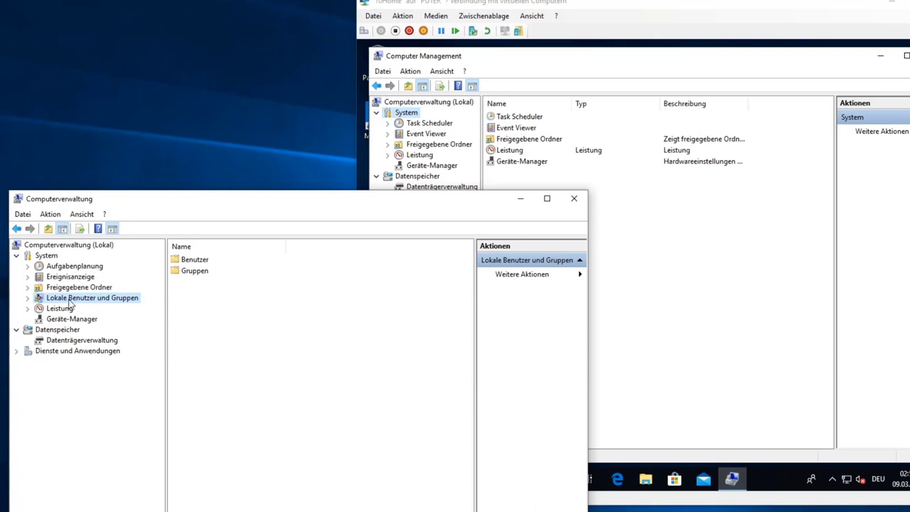
left_click(638, 202)
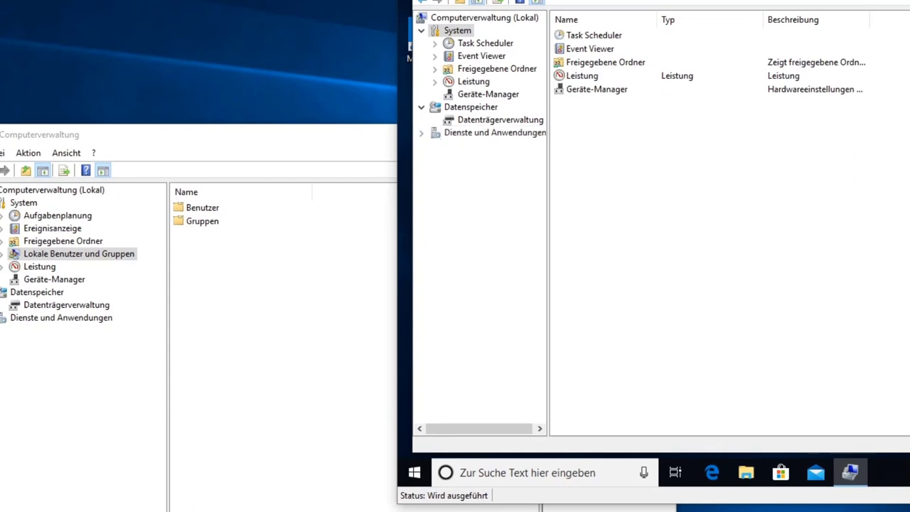
Close Computer Management in the virtual machine and keep the virtual machine window in front of the host's console
key("alt+F4")
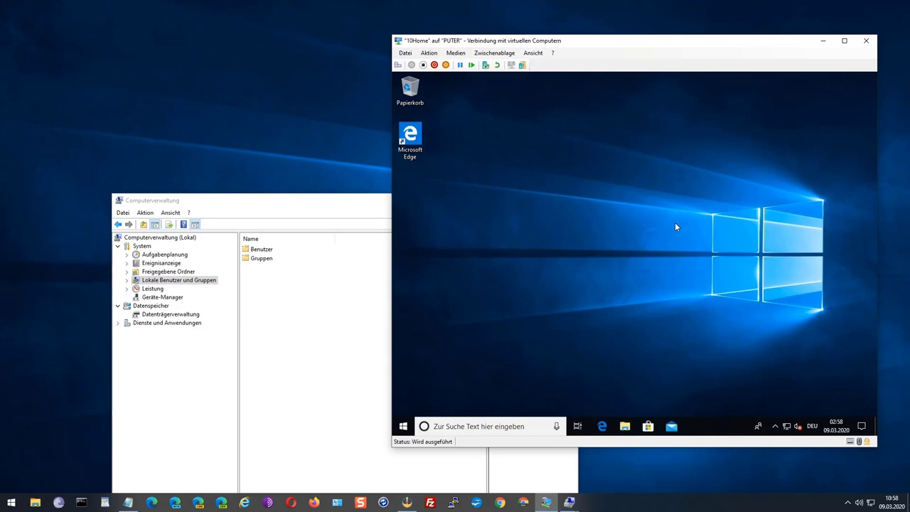
left_click(179, 280)
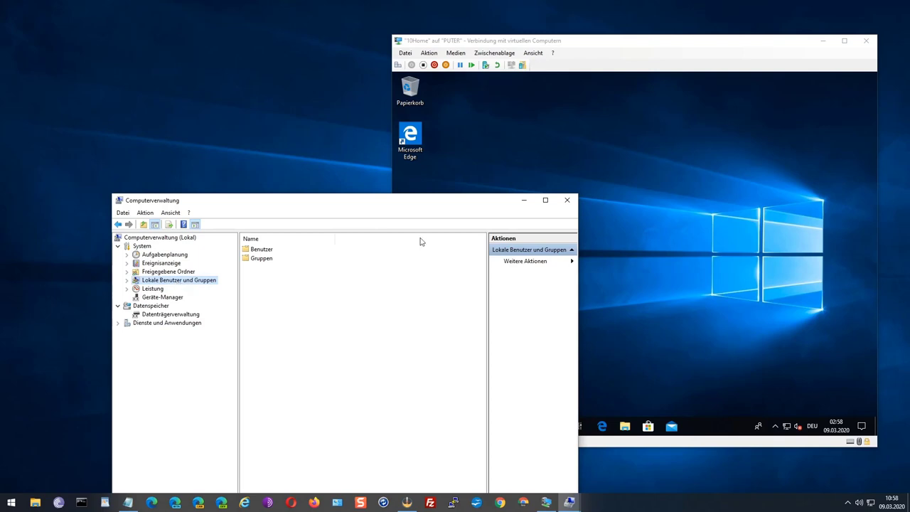
left_click(638, 149)
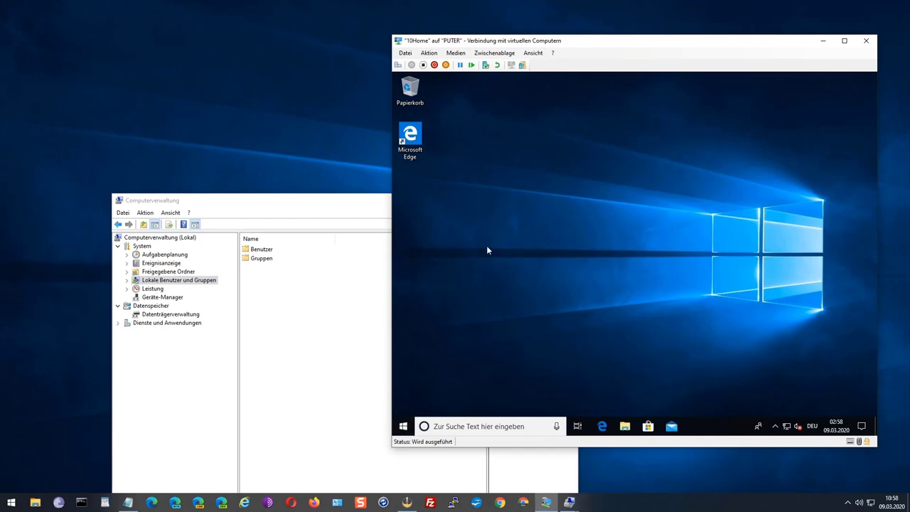
Open the Konten category of the Windows settings in the virtual machine
left_click(403, 426)
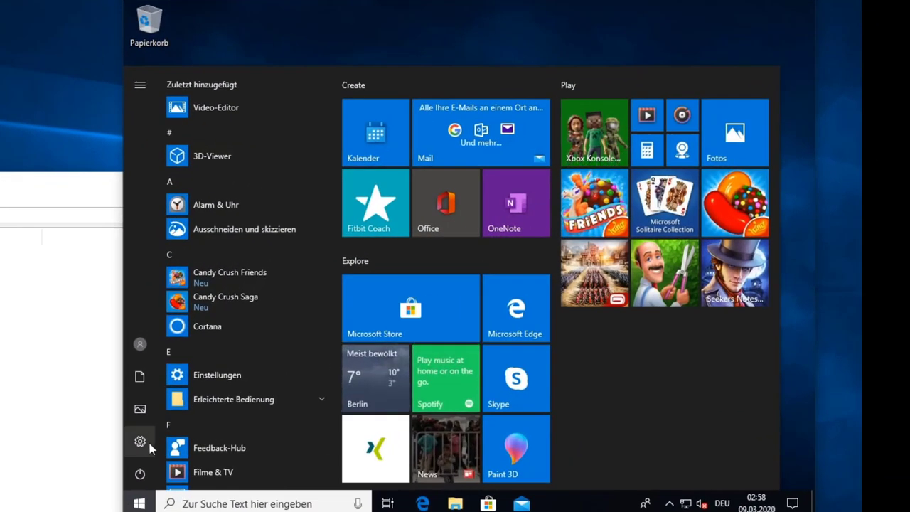
left_click(366, 390)
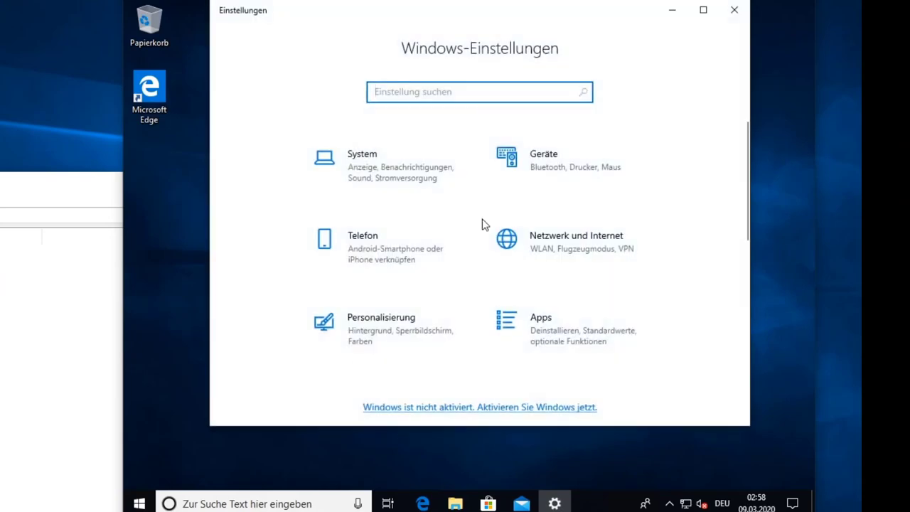
scroll(484, 226, "down", 3)
left_click(370, 166)
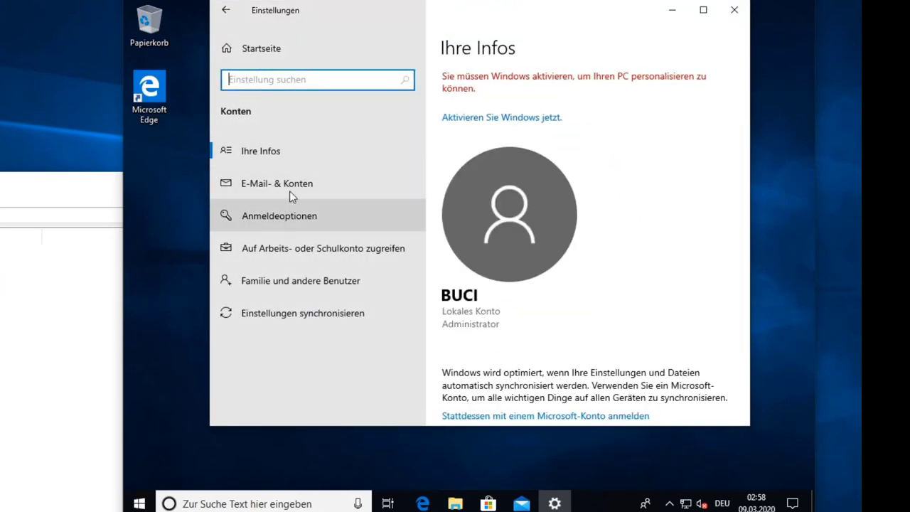
Read through the account details and options on the Ihre Infos page
scroll(502, 139, "down", 5)
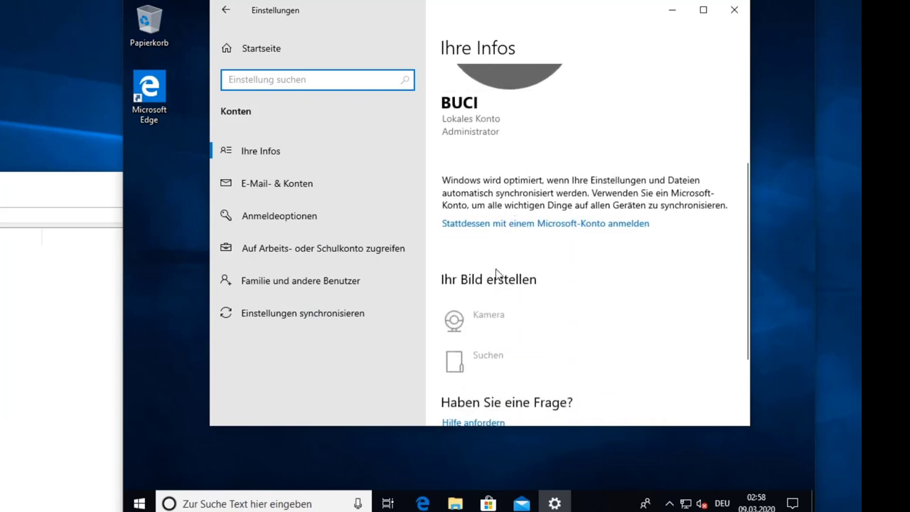
scroll(496, 273, "down", 2)
scroll(490, 175, "up", 5)
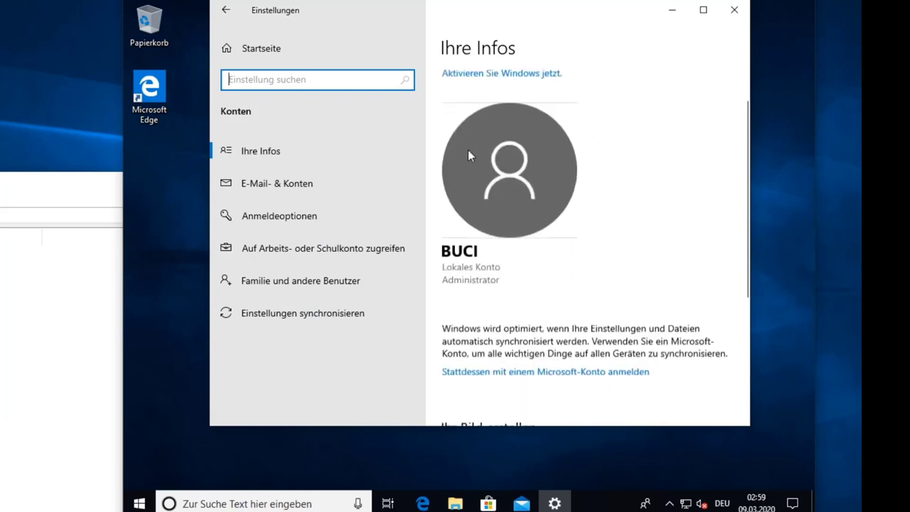
left_click(282, 150)
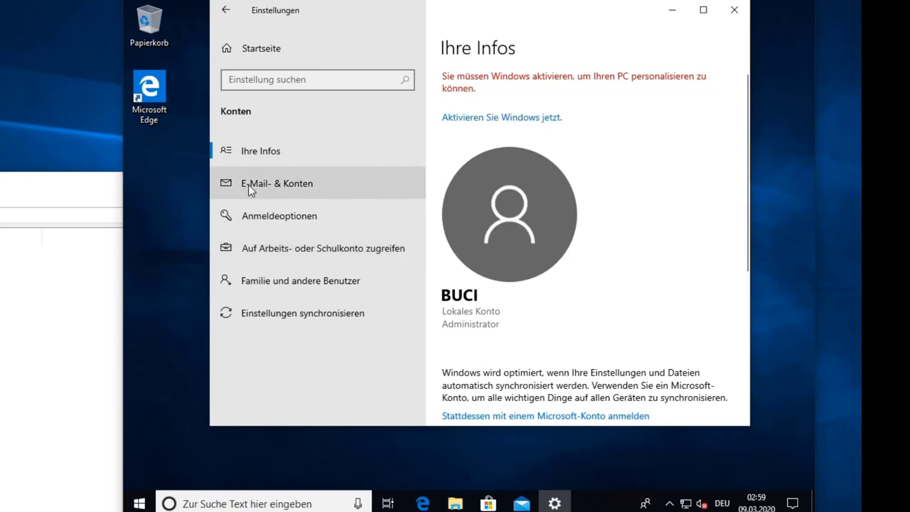
Review the sign-in methods under Anmeldeoptionen and return to the Ihre Infos page to view its remaining options
left_click(280, 220)
scroll(573, 189, "down", 5)
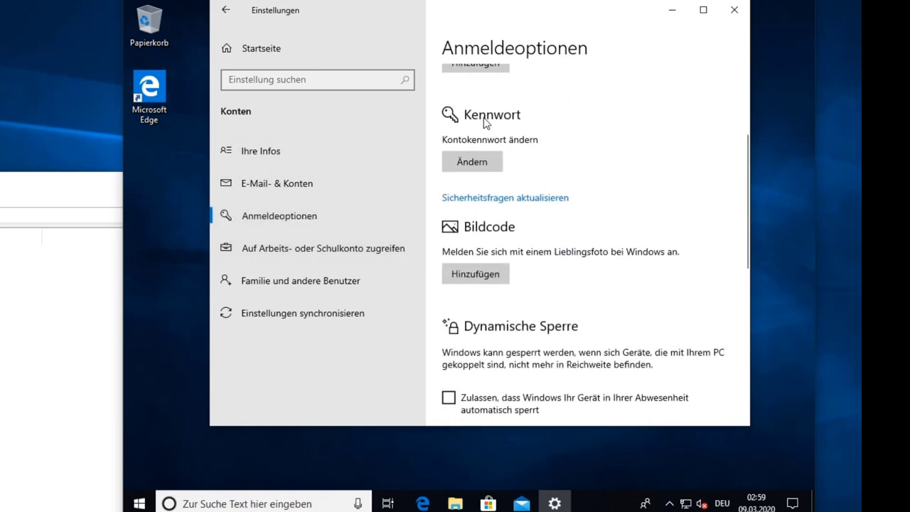
scroll(487, 128, "down", 5)
scroll(489, 145, "up", 8)
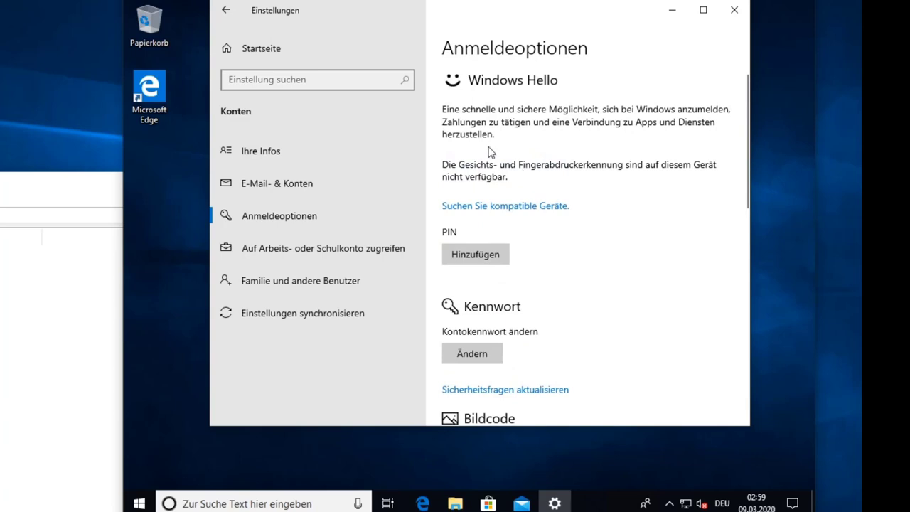
left_click(263, 148)
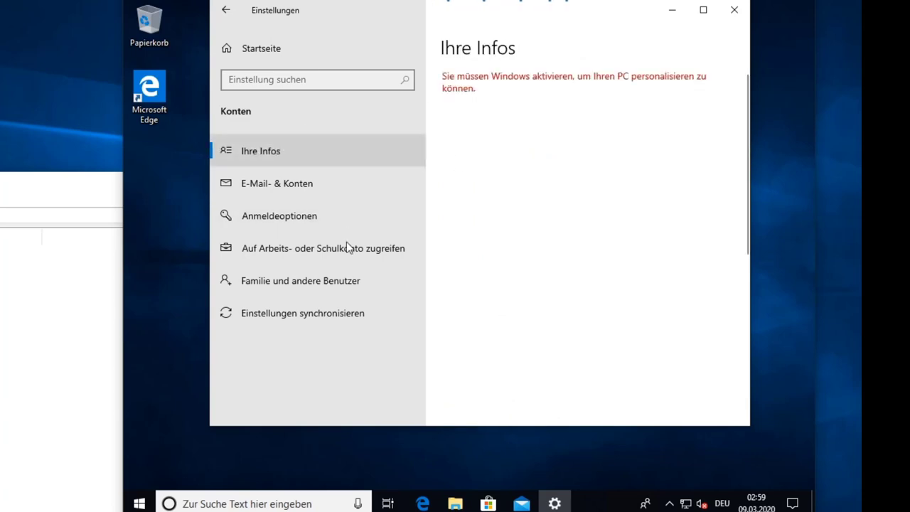
scroll(569, 181, "down", 5)
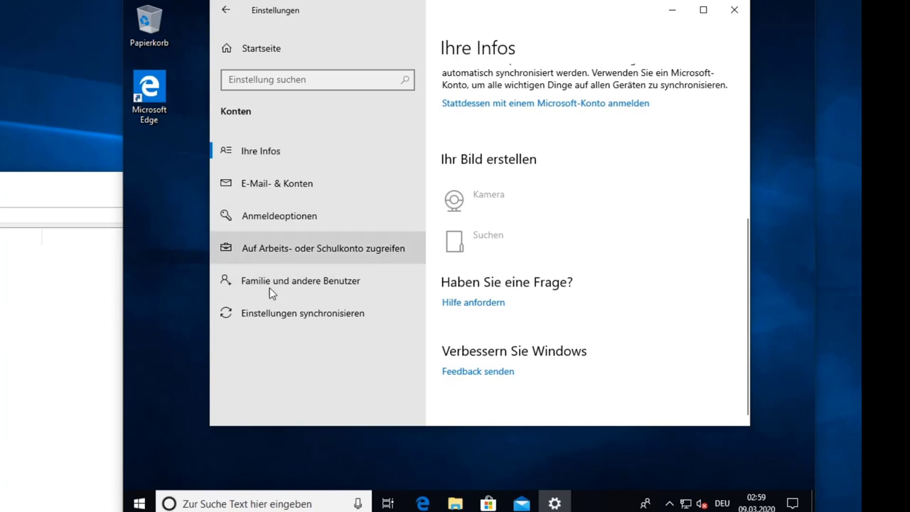
Read through the options on the Familie und andere Benutzer page of the account settings
left_click(299, 281)
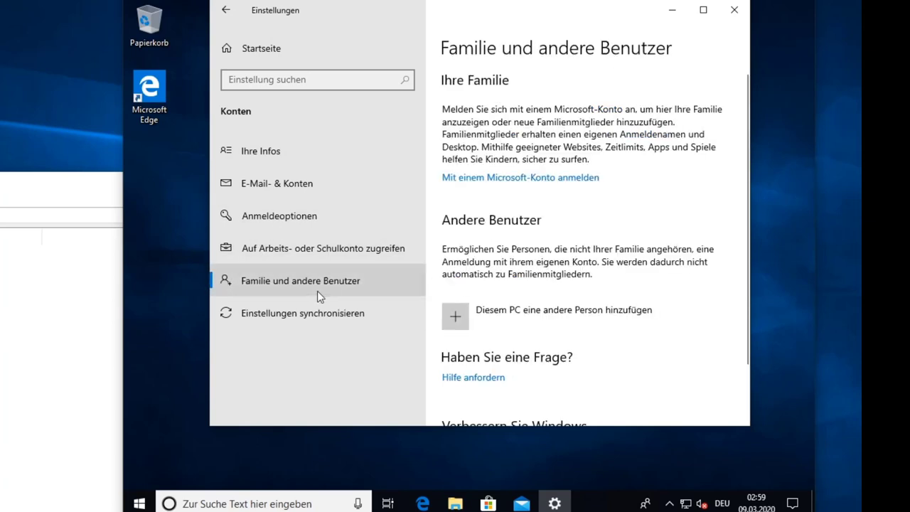
scroll(524, 185, "down", 2)
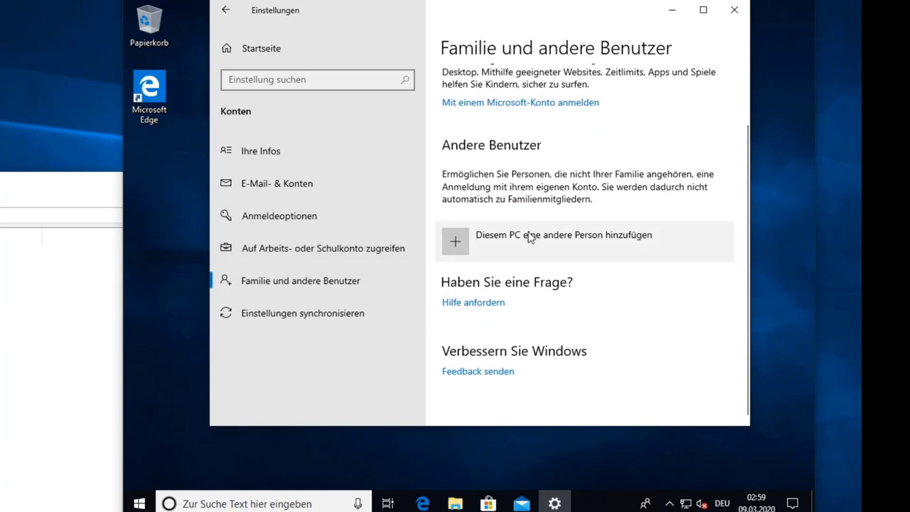
scroll(495, 284, "up", 2)
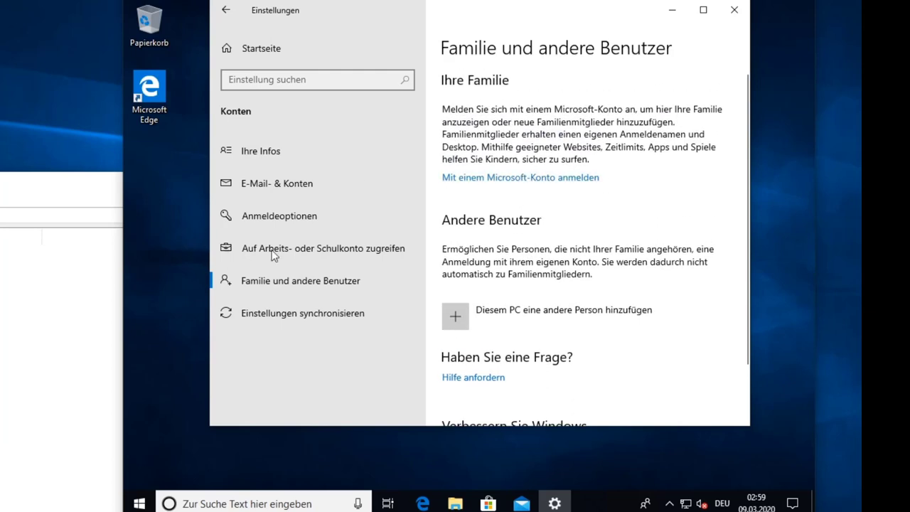
Examine the E-Mail- & Konten page, briefly opening and closing its Konto hinzufügen dialog
left_click(293, 207)
left_click(280, 182)
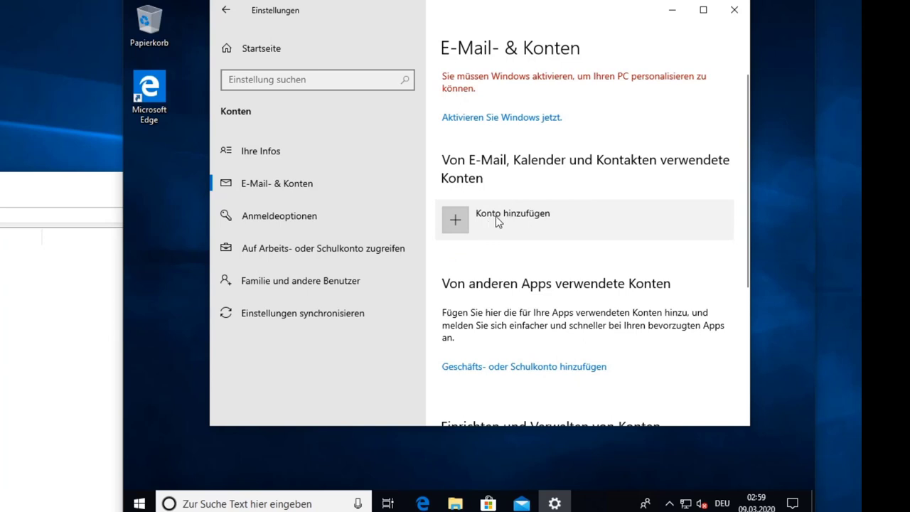
left_click(454, 221)
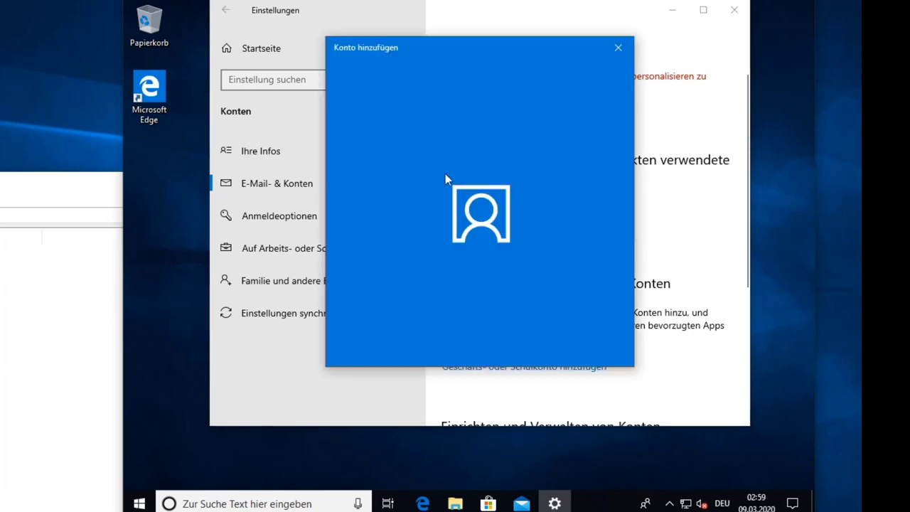
left_click(619, 44)
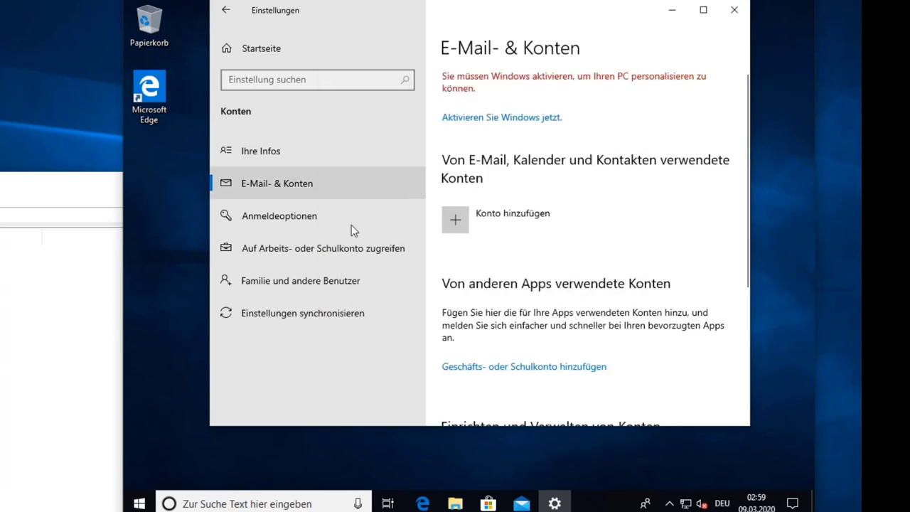
scroll(579, 260, "down", 4)
scroll(572, 263, "up", 5)
scroll(578, 222, "down", 4)
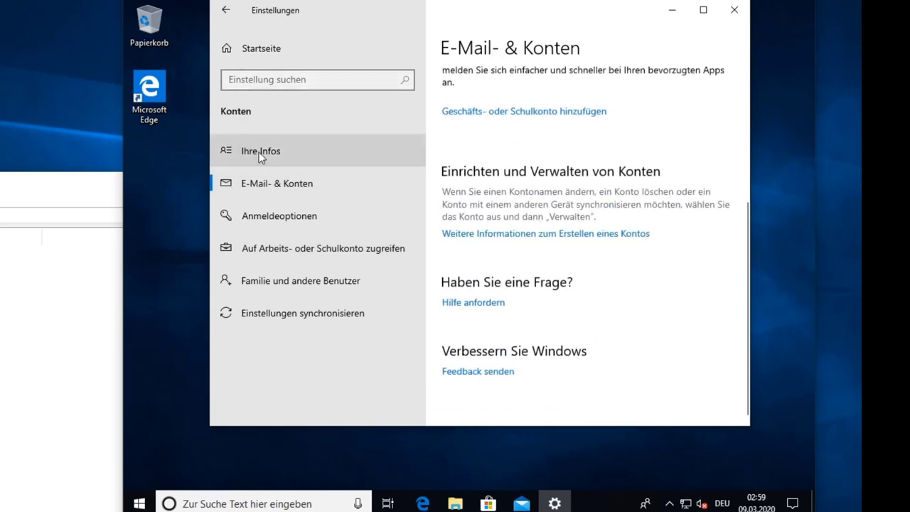
Return to the Ihre Infos page and close the Windows settings in the virtual machine
left_click(333, 146)
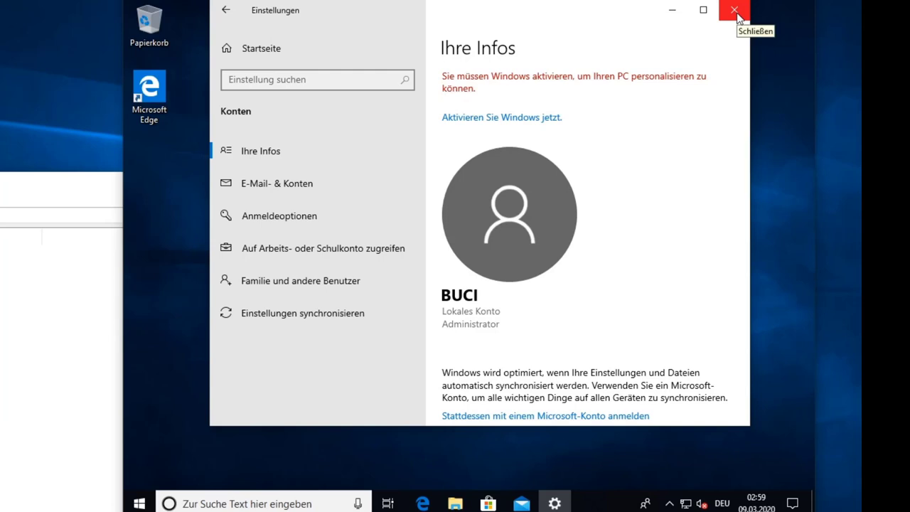
left_click(735, 11)
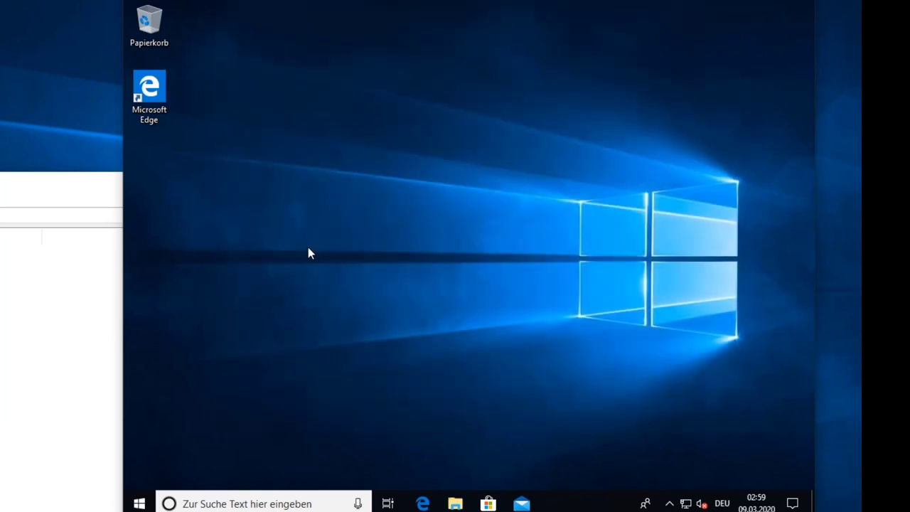
Run control userpasswords2 in the virtual machine and move the Benutzerkonten dialog toward the middle of the desktop
key("super+r")
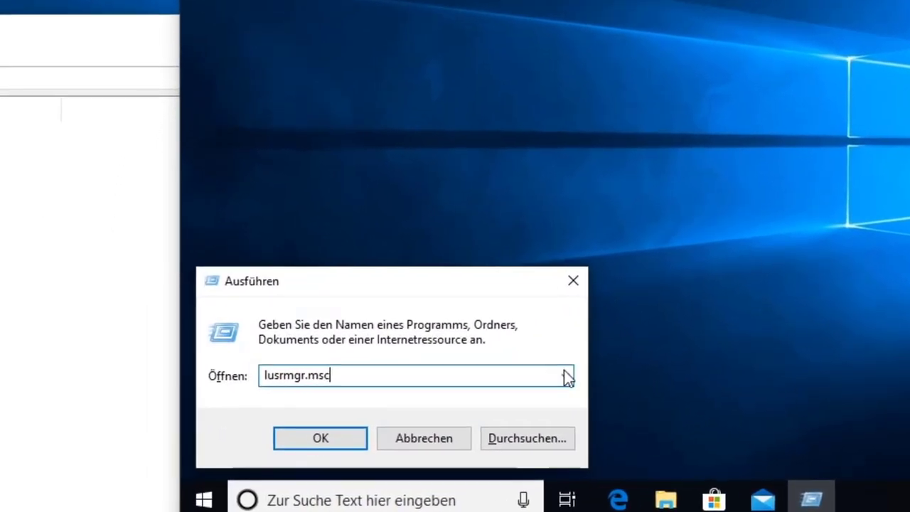
left_click(387, 419)
left_click(293, 413)
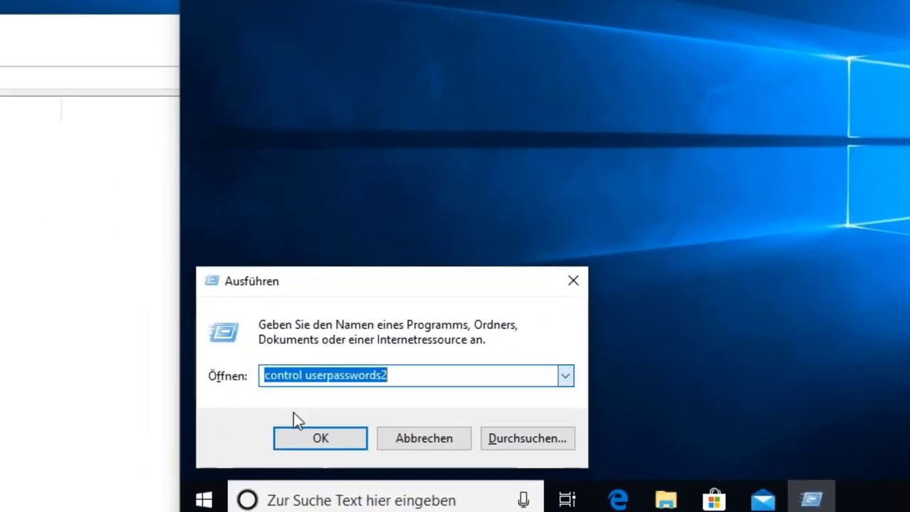
left_click(420, 385)
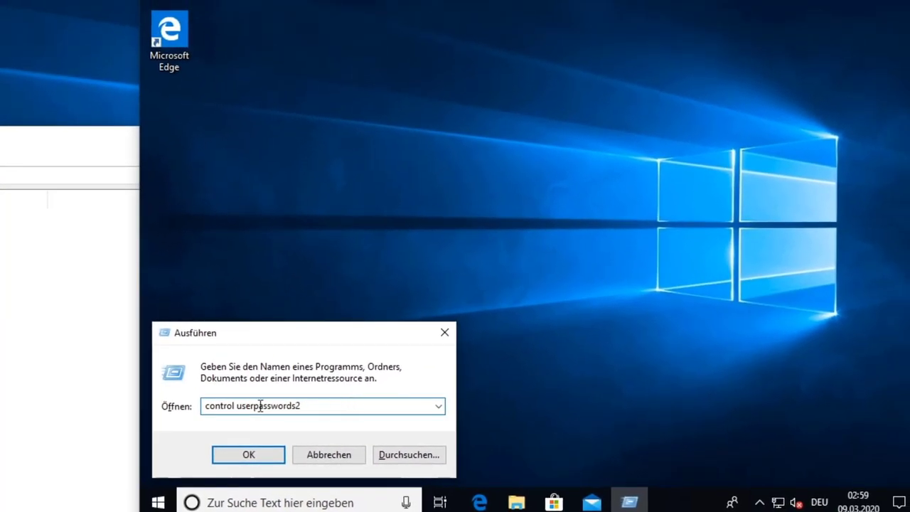
left_click(248, 454)
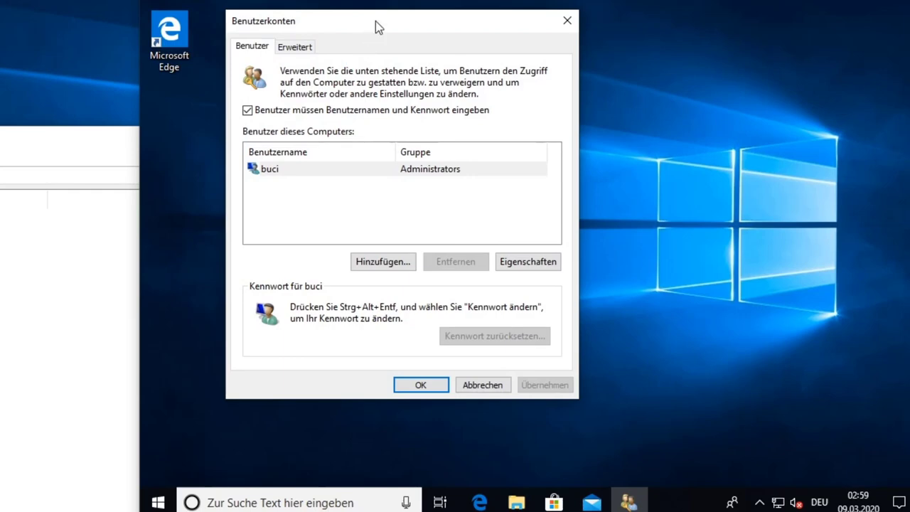
left_click_drag(374, 27, 492, 21)
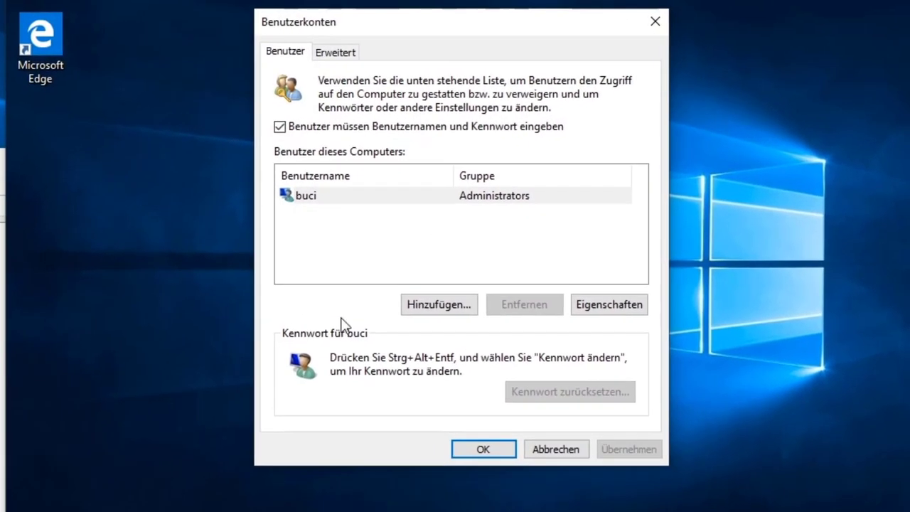
View the wizard for adding a user to this computer and cancel it without creating an account
left_click(369, 195)
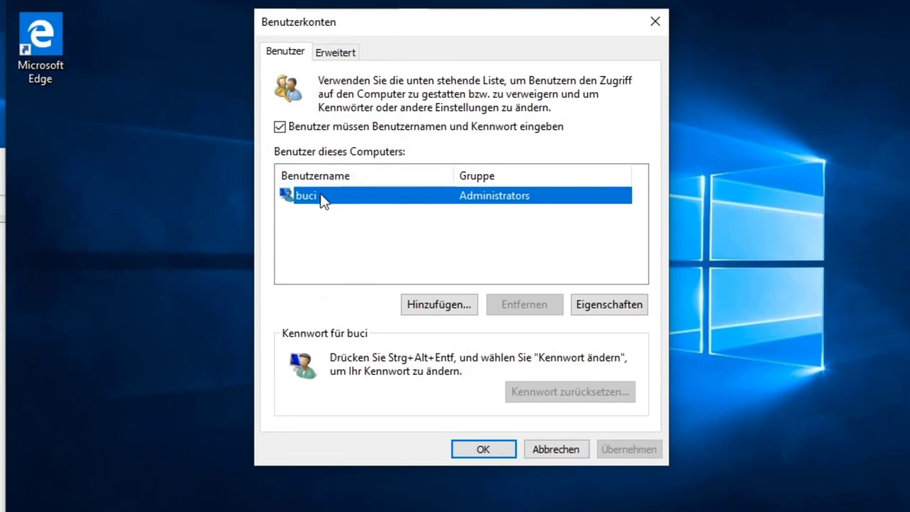
left_click(448, 299)
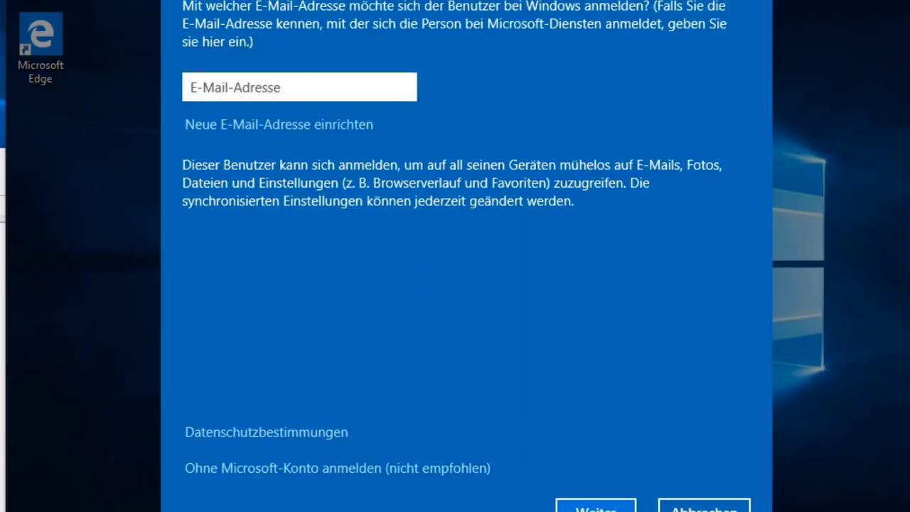
left_click(704, 509)
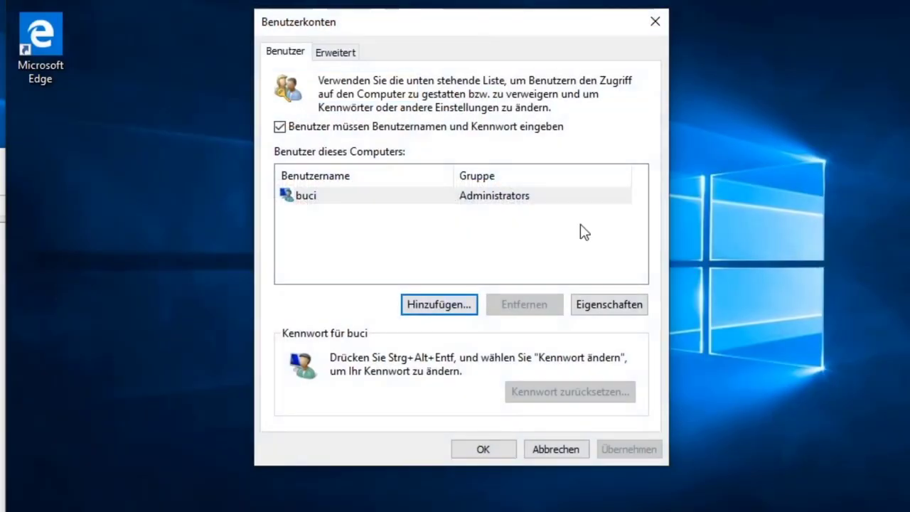
Open the properties of the existing administrator account and examine its user name, full name and description fields
left_click(346, 197)
left_click(612, 304)
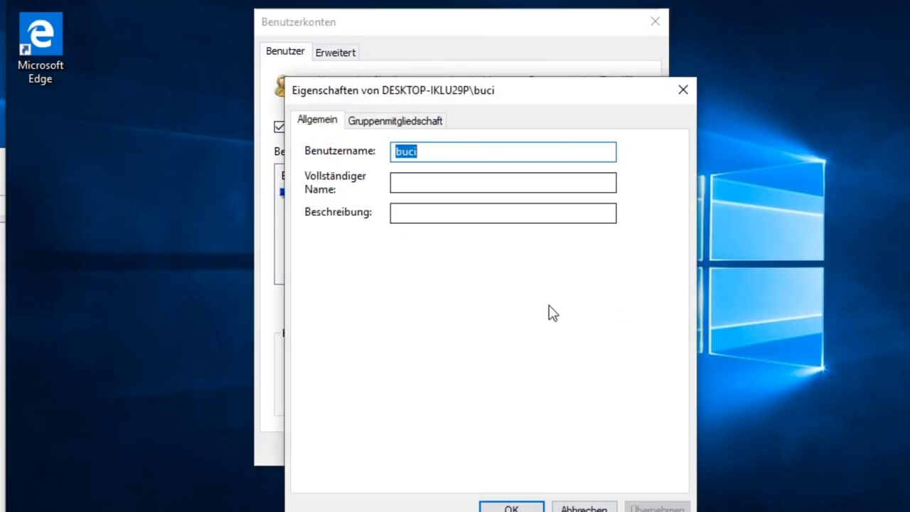
left_click(683, 90)
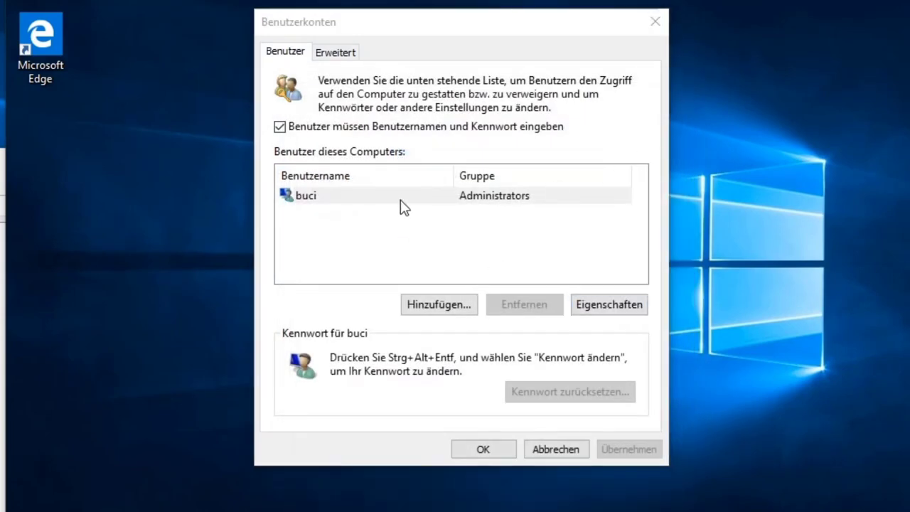
left_click(437, 201)
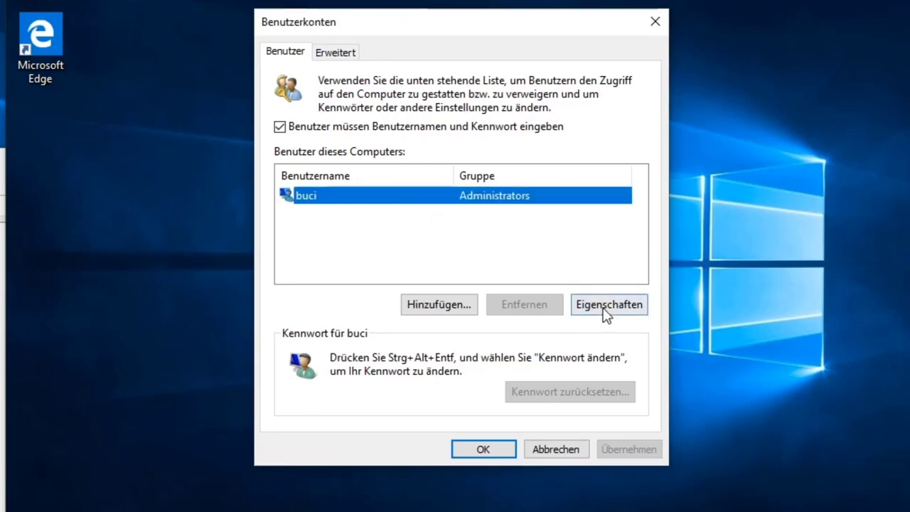
left_click(608, 305)
left_click(419, 186)
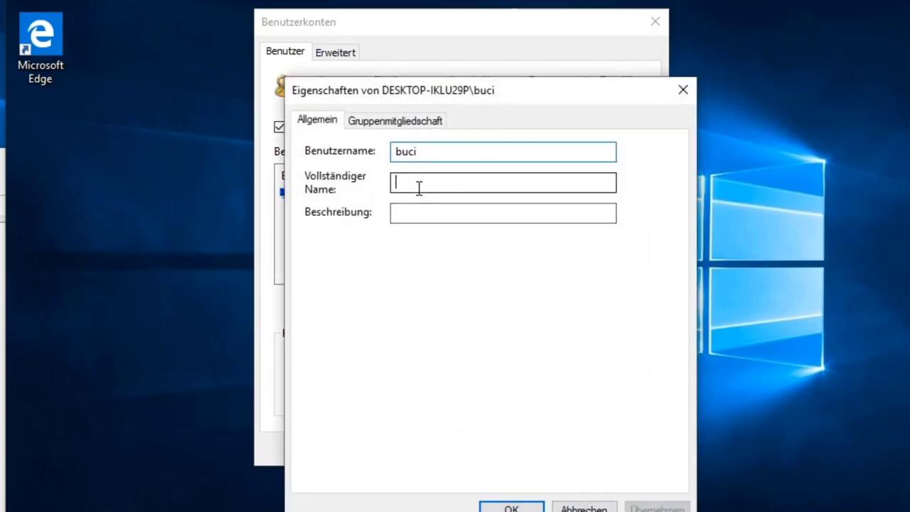
left_click(420, 216)
left_click(406, 185)
left_click(422, 152)
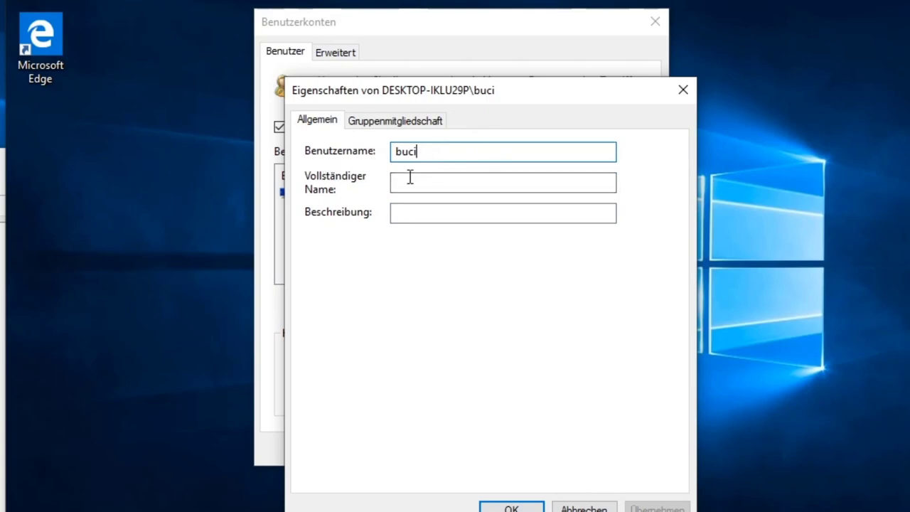
left_click(410, 178)
left_click(406, 210)
Examine the account's group membership choices Standardbenutzer, Administrator and Andere with its group list, and cancel the properties
left_click(356, 121)
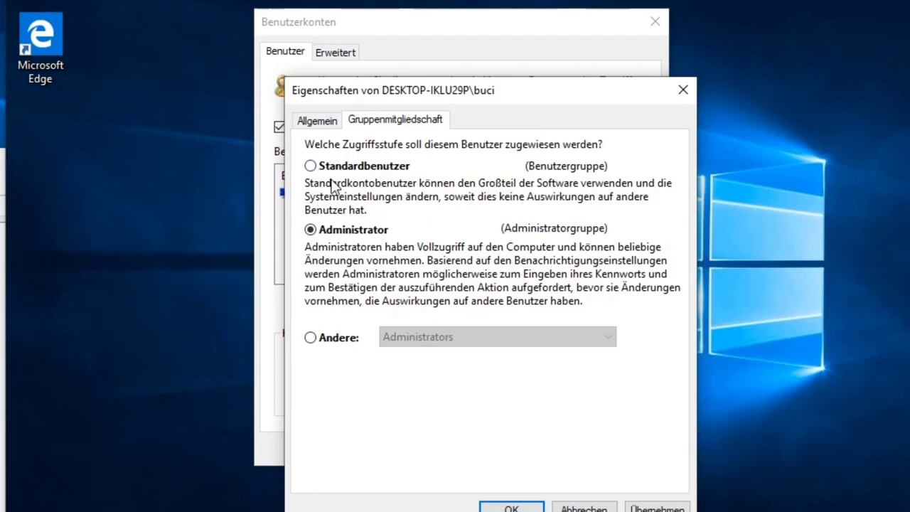
left_click(310, 166)
left_click(310, 230)
left_click(324, 339)
left_click(425, 341)
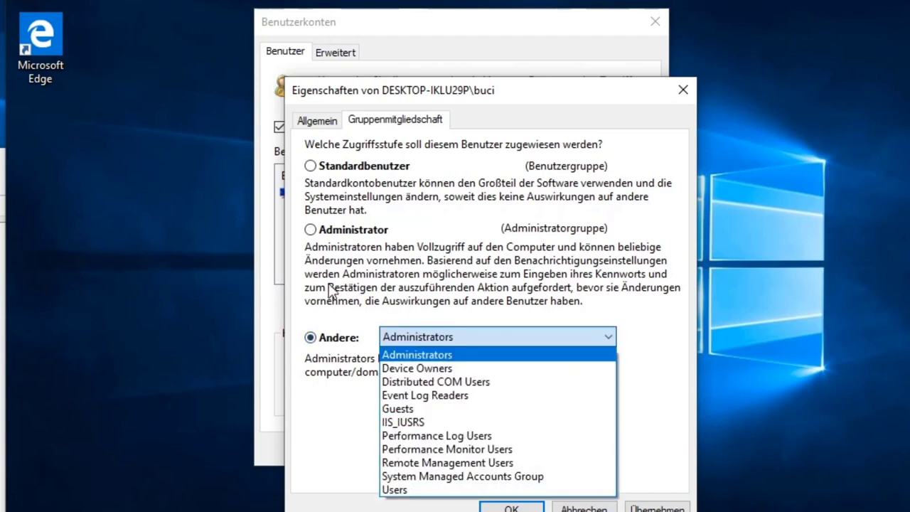
left_click(325, 425)
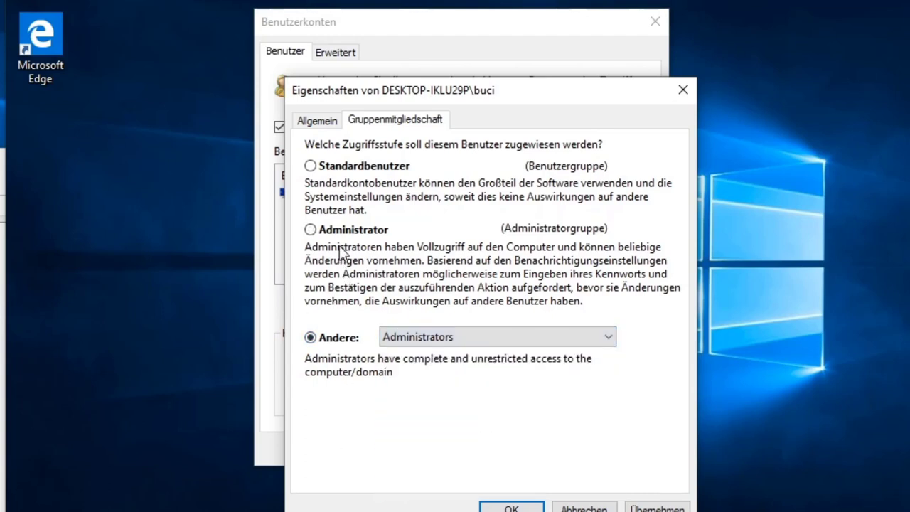
left_click(313, 231)
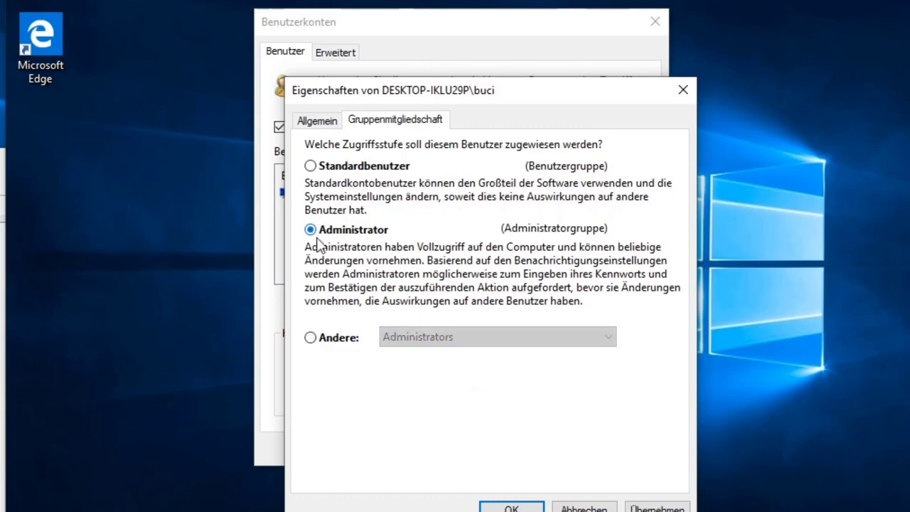
left_click(568, 505)
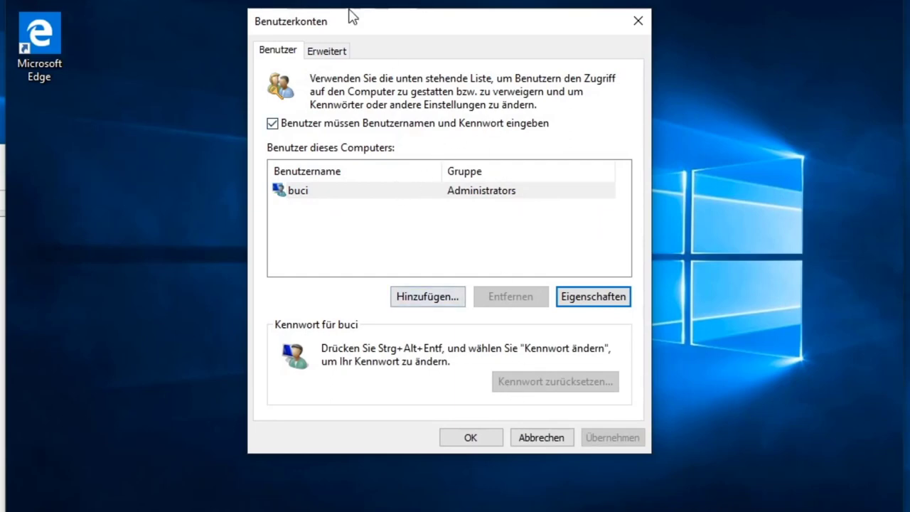
Review the advanced options of Benutzerkonten and open the extended user management for Lokale Benutzer und Gruppen
left_click(326, 53)
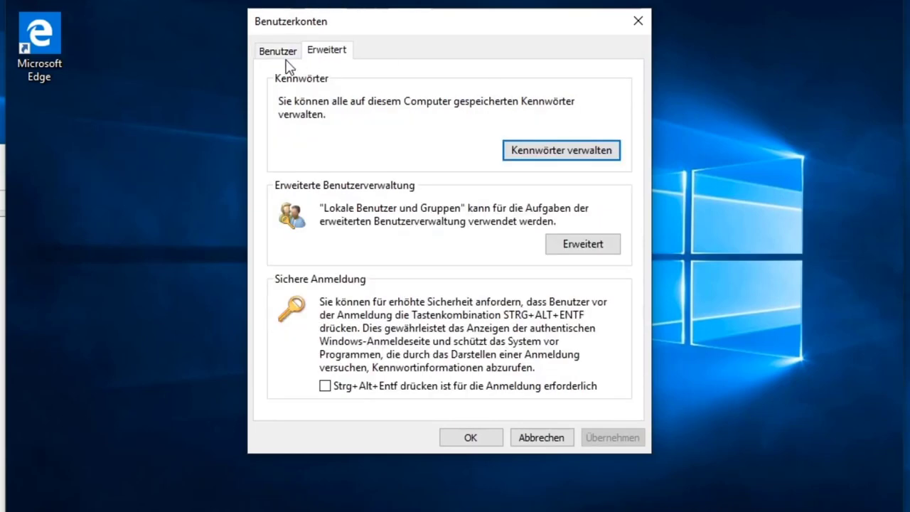
left_click(285, 54)
left_click(325, 53)
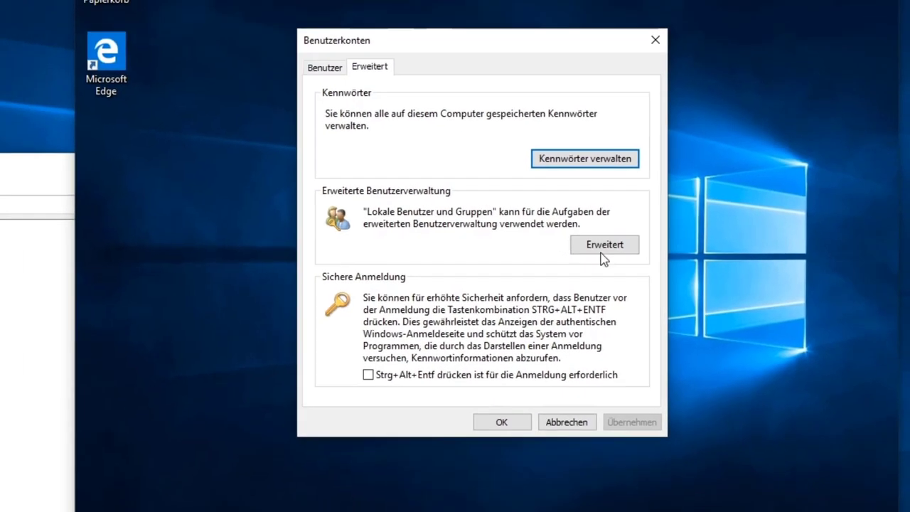
left_click(590, 250)
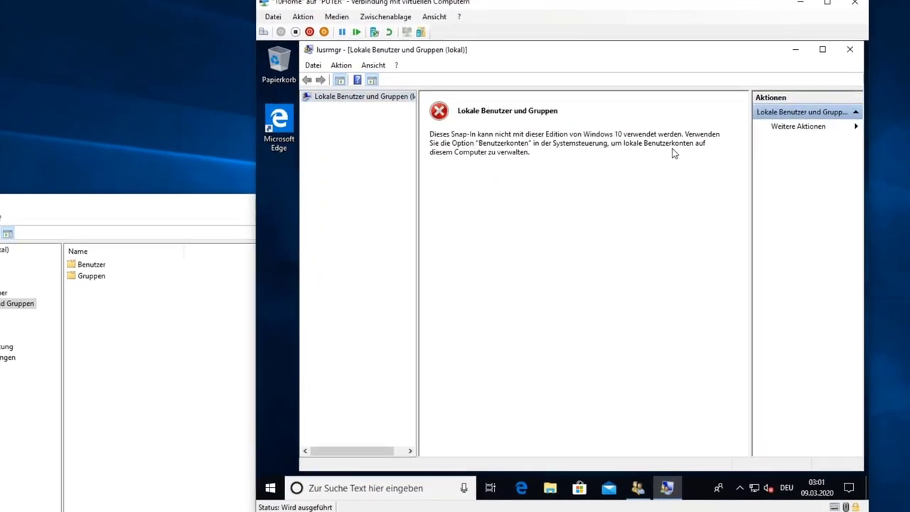
Run lusrmgr.msc in the virtual machine and close the additional console window it opens
key("super+r")
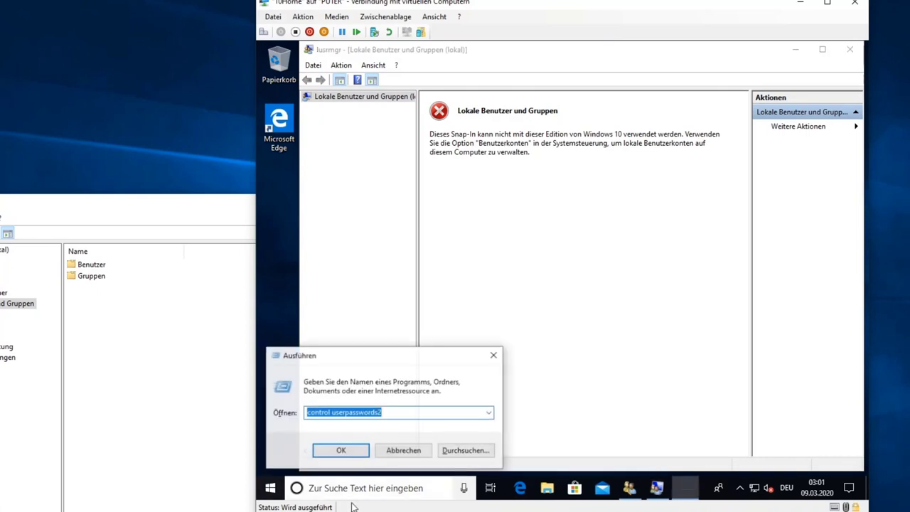
left_click(489, 413)
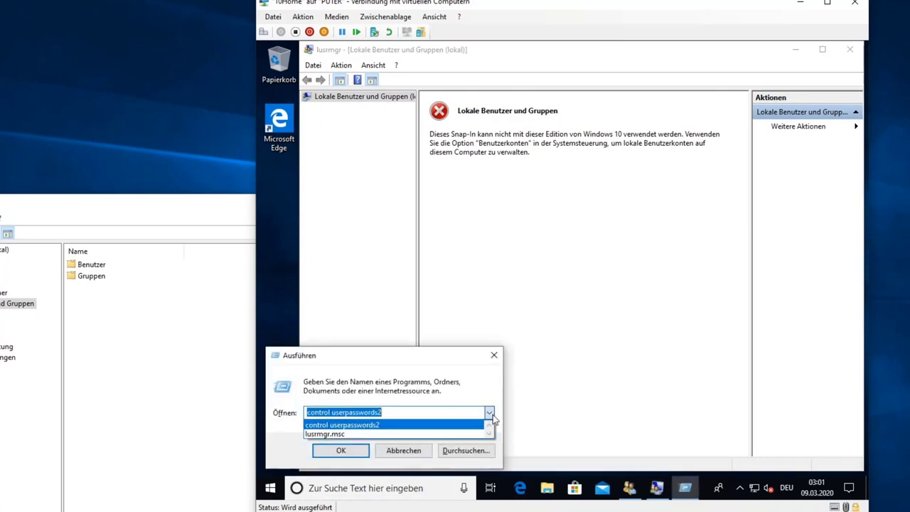
left_click(316, 434)
left_click(367, 413)
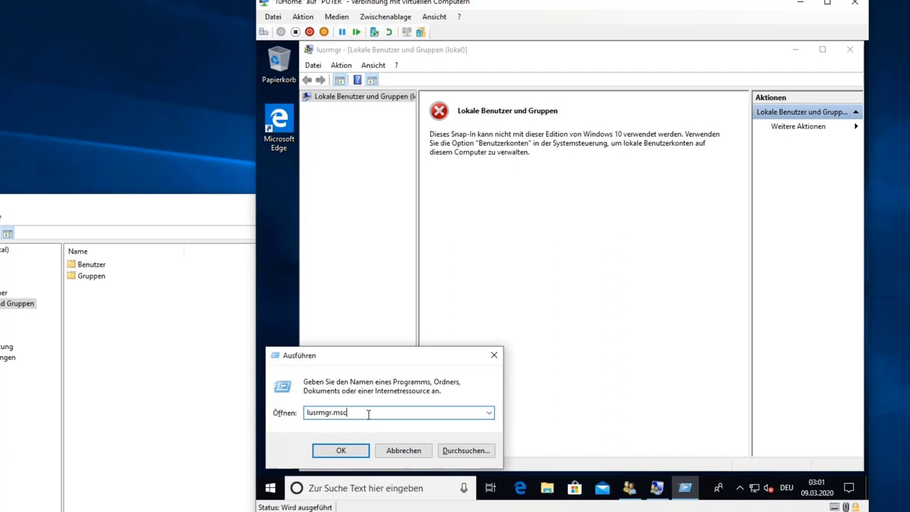
left_click(341, 449)
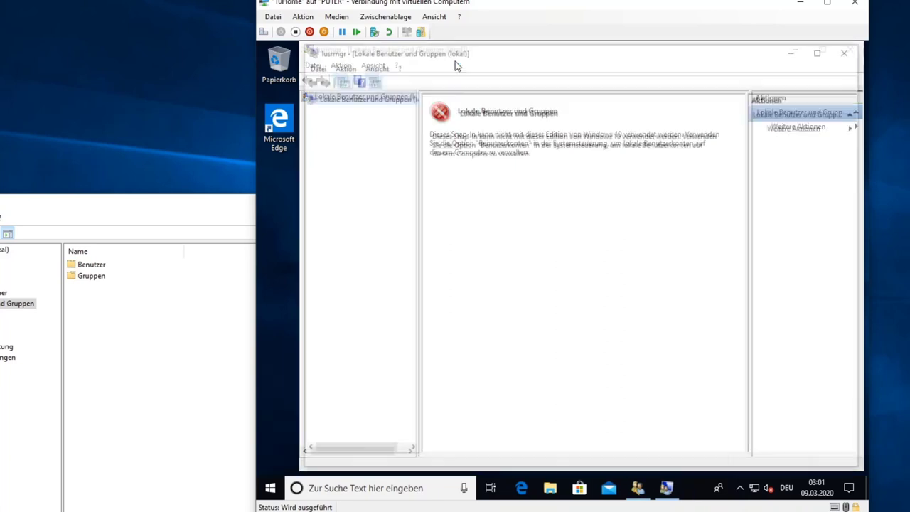
left_click(849, 49)
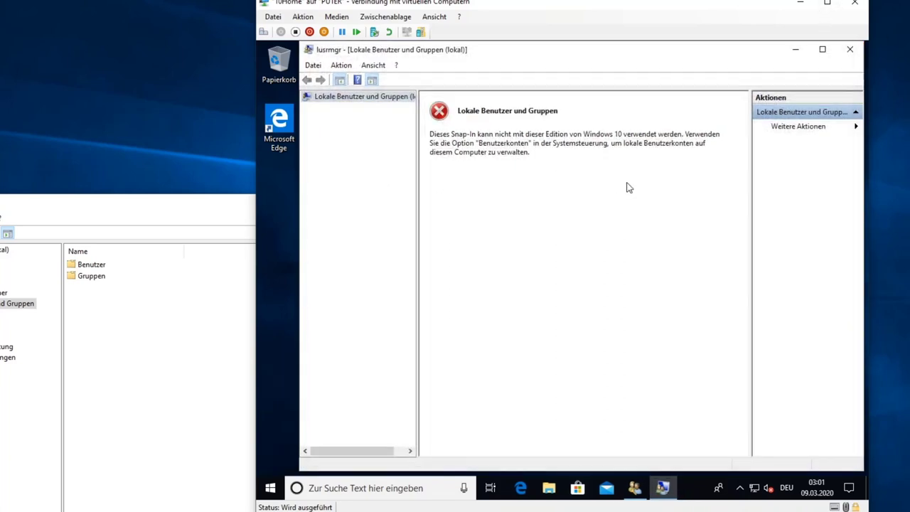
Close the lusrmgr console in the virtual machine, return to the user list of Benutzerkonten, and close that dialog
left_click(850, 54)
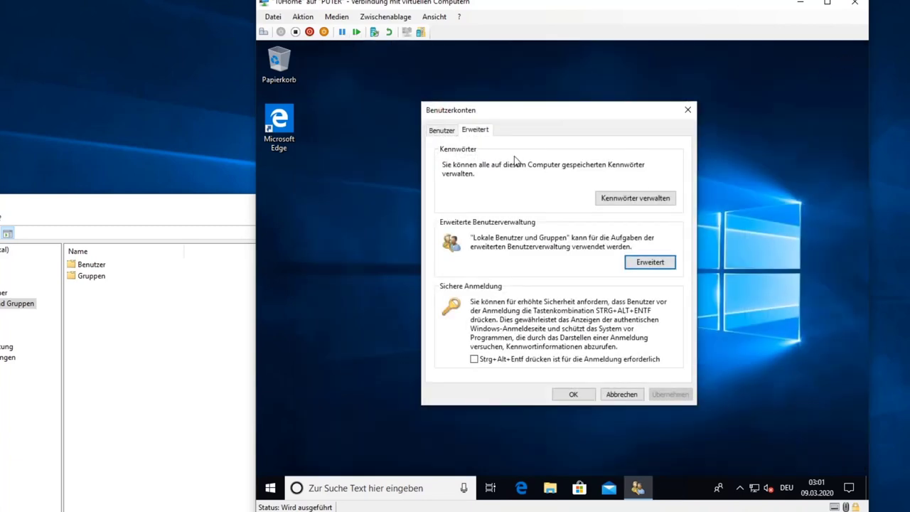
left_click(436, 130)
left_click(687, 110)
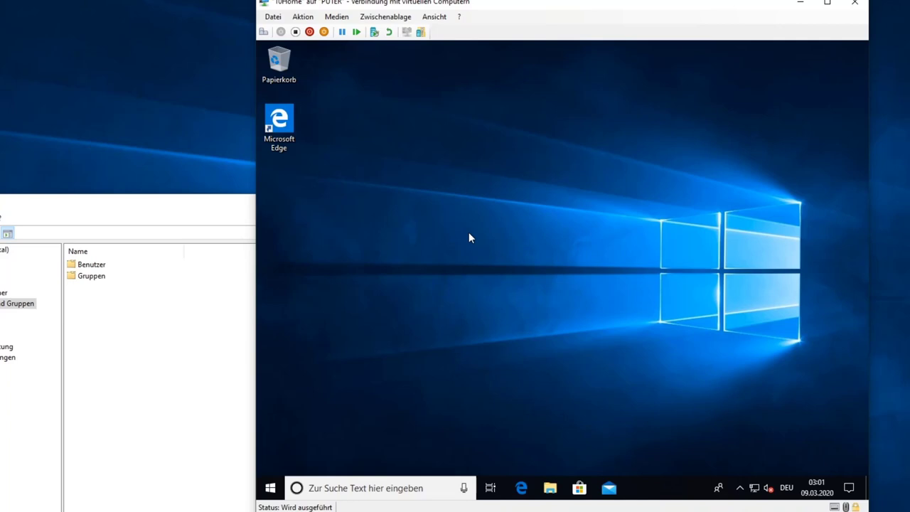
Launch the Systemsteuerung with the run command control in the virtual machine and open the Benutzerkonten page for the own account
key("super+r")
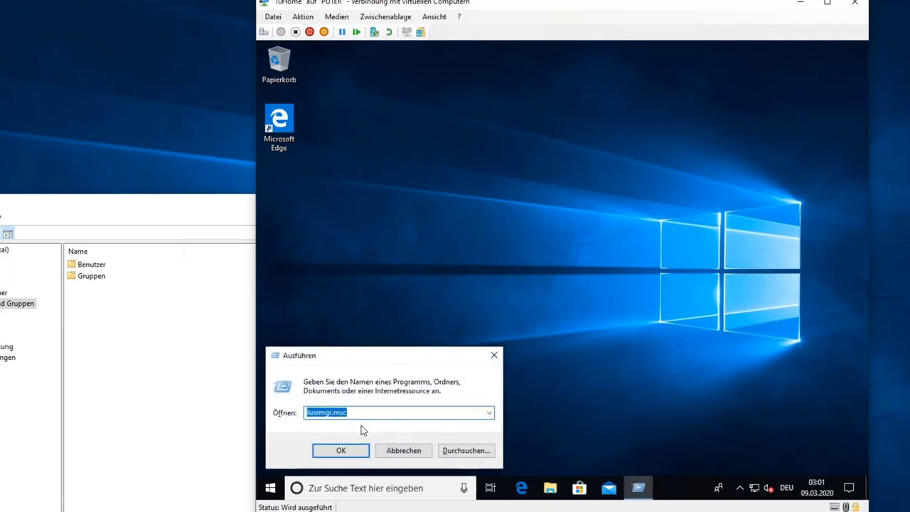
type("c")
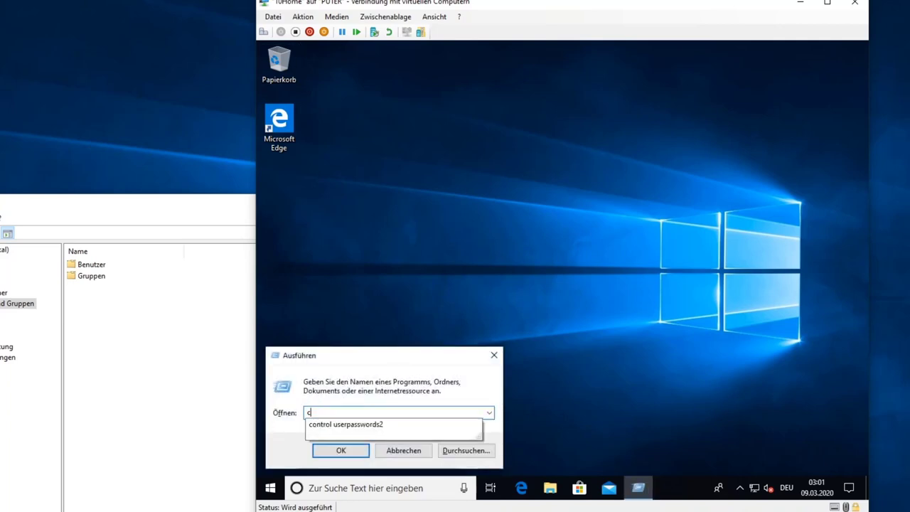
type("ontrol")
key("Return")
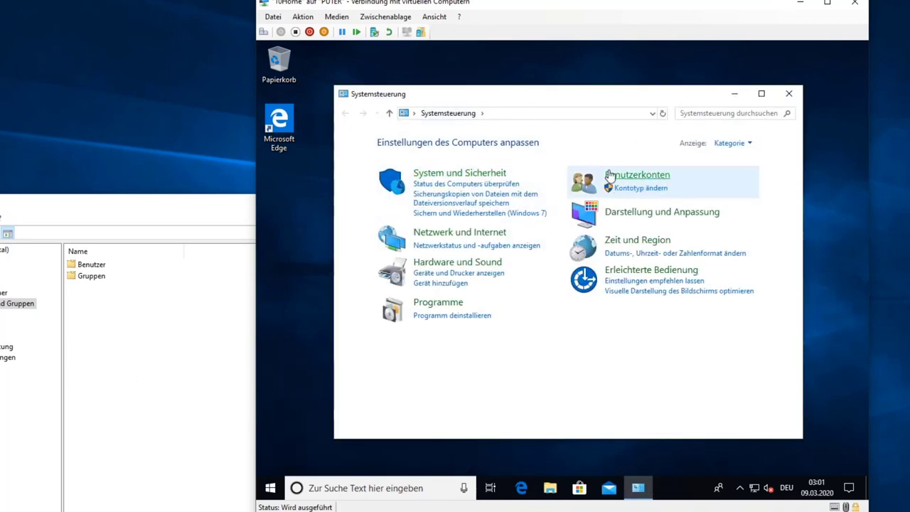
left_click(636, 178)
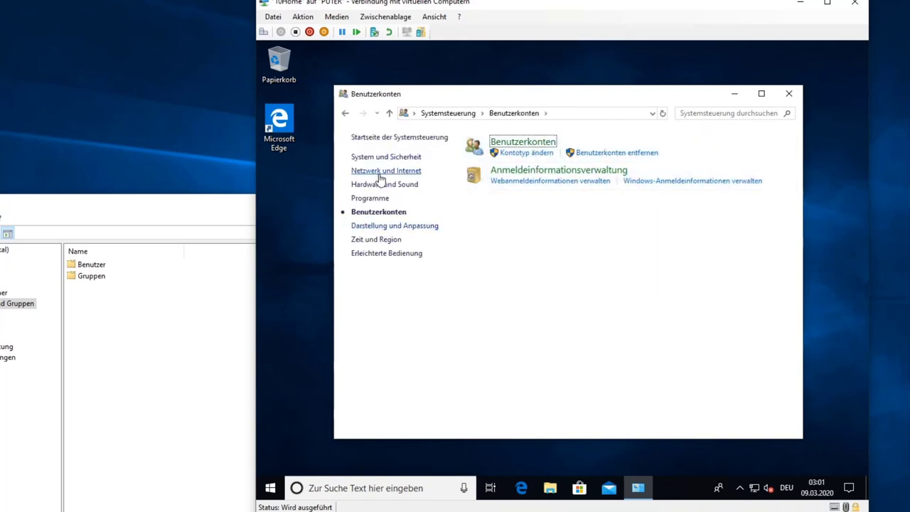
left_click(521, 142)
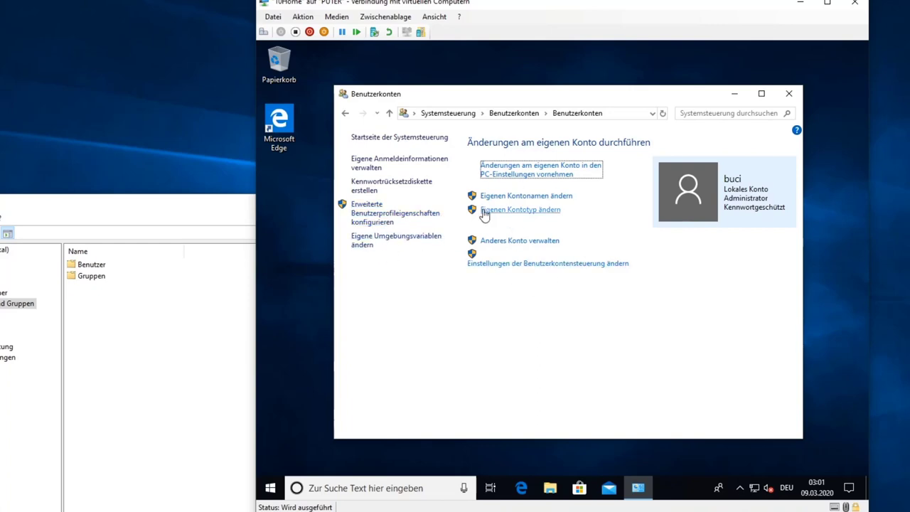
Examine the Standard and Administrator choices for the own account type, return without changing it, and close the Systemsteuerung
left_click(526, 211)
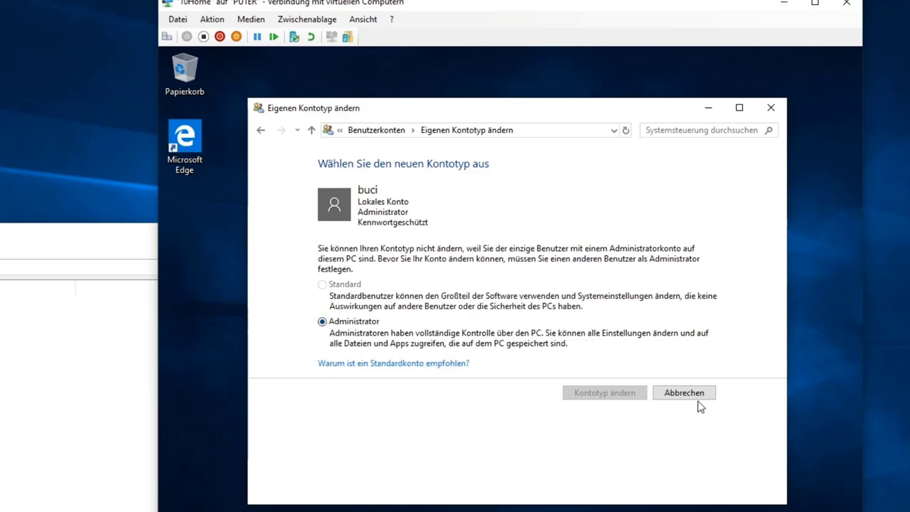
left_click(260, 130)
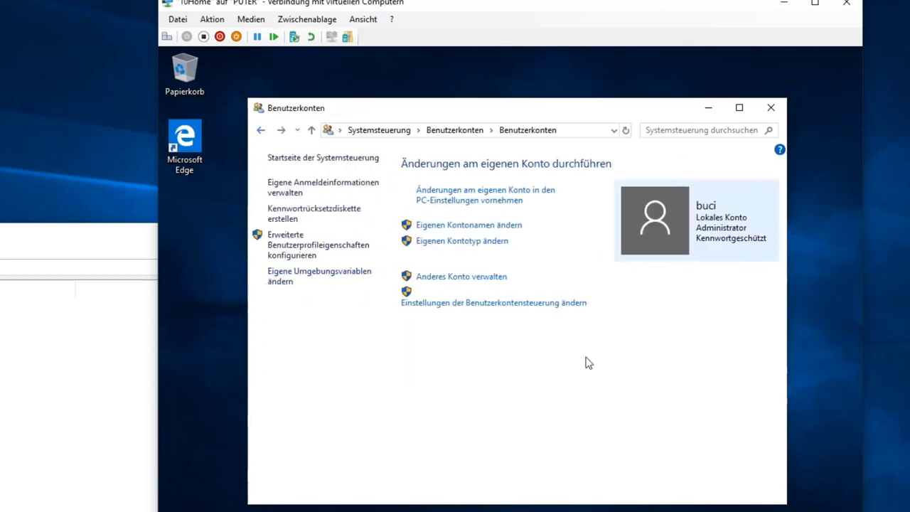
left_click(775, 110)
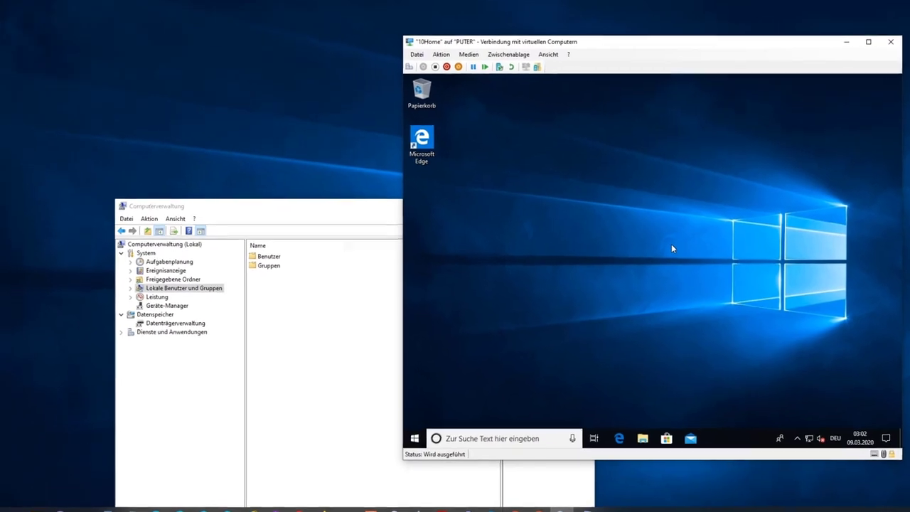
Select Lokale Benutzer und Gruppen in the host's Computerverwaltung, minimize the "10Home" virtual machine window, and close Computerverwaltung
left_click(165, 295)
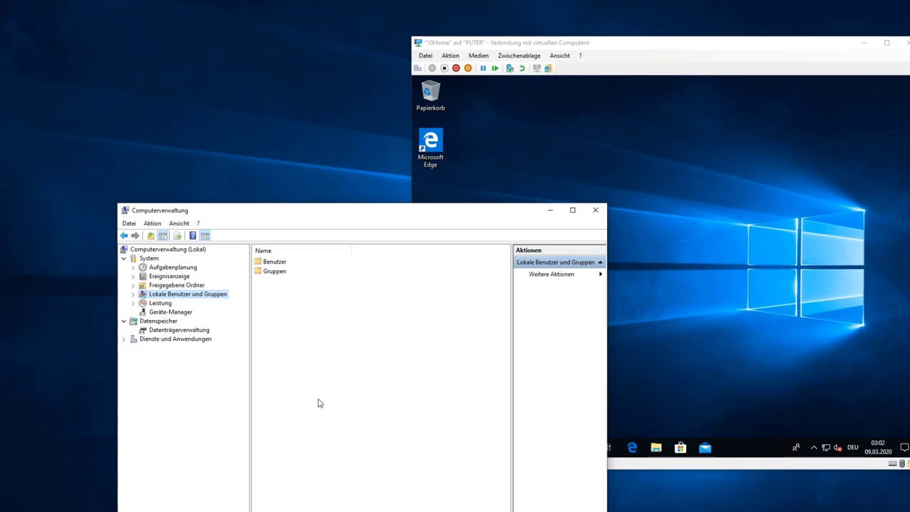
left_click(696, 129)
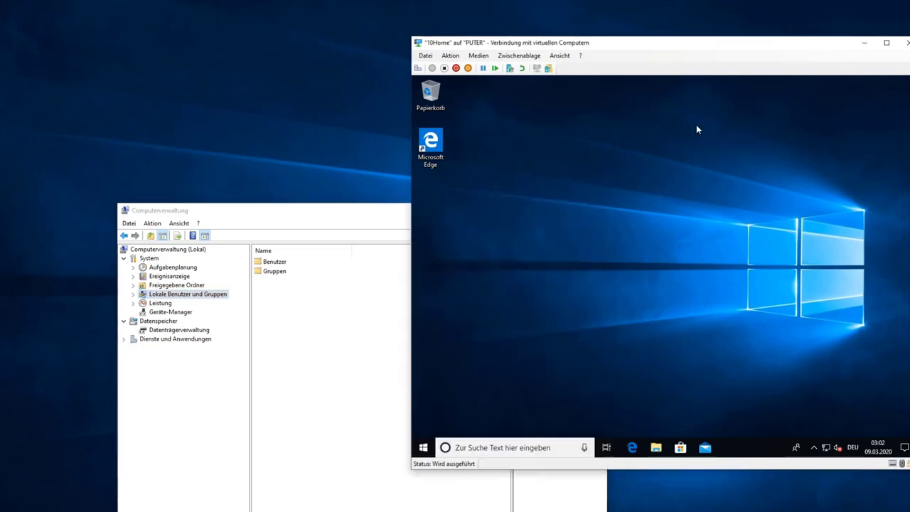
left_click(864, 43)
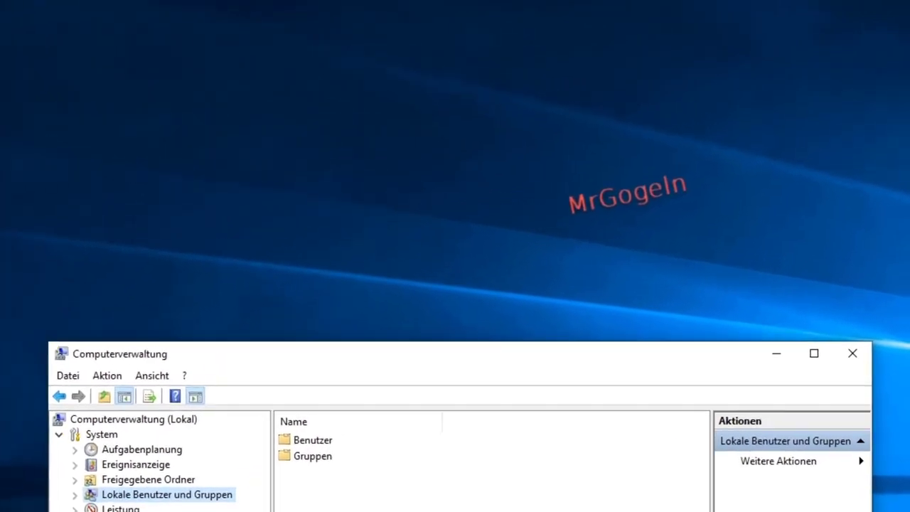
left_click(853, 354)
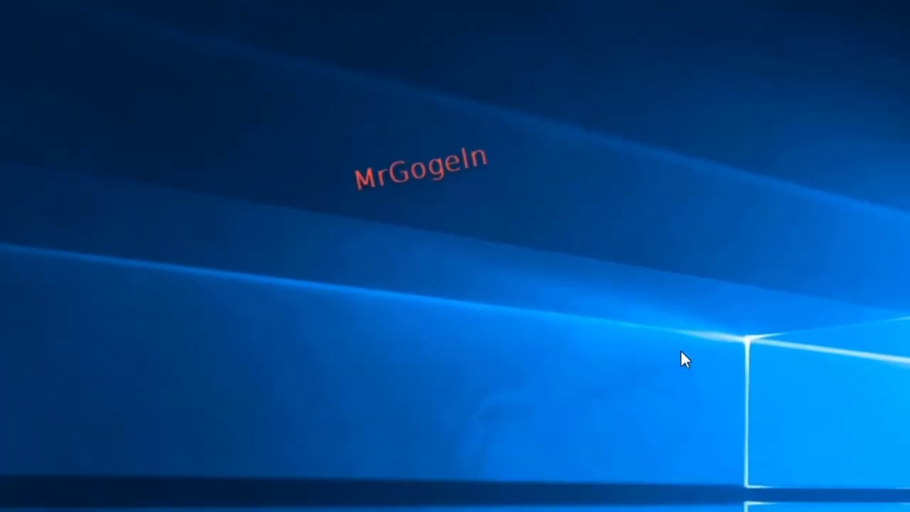